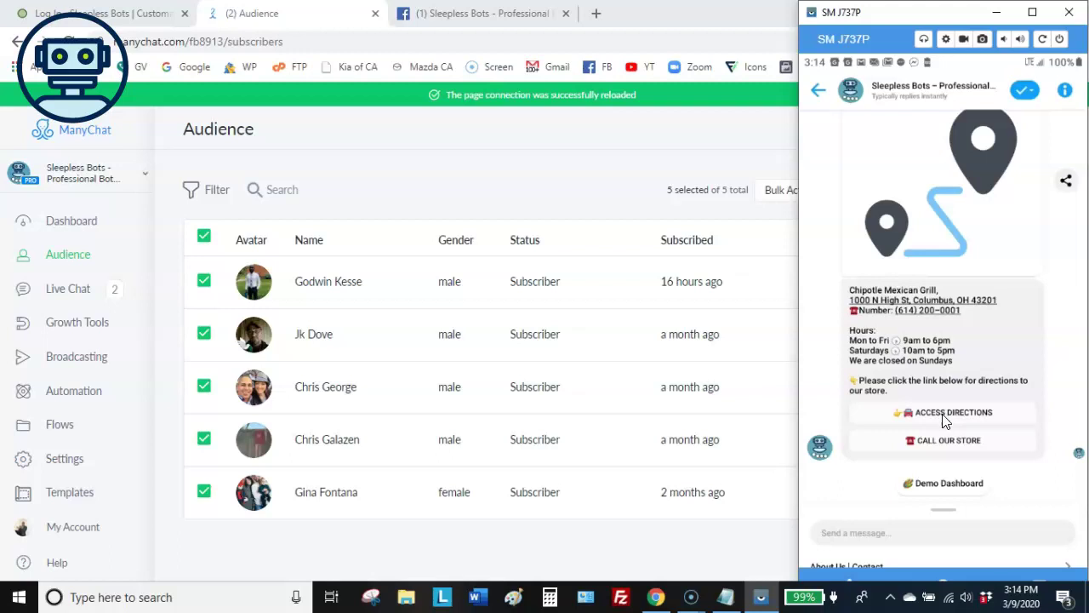
- Open the driving directions to the store from the bot's message and start navigation in the maps app
{"action": "left_click", "coordinate": [936, 417]}
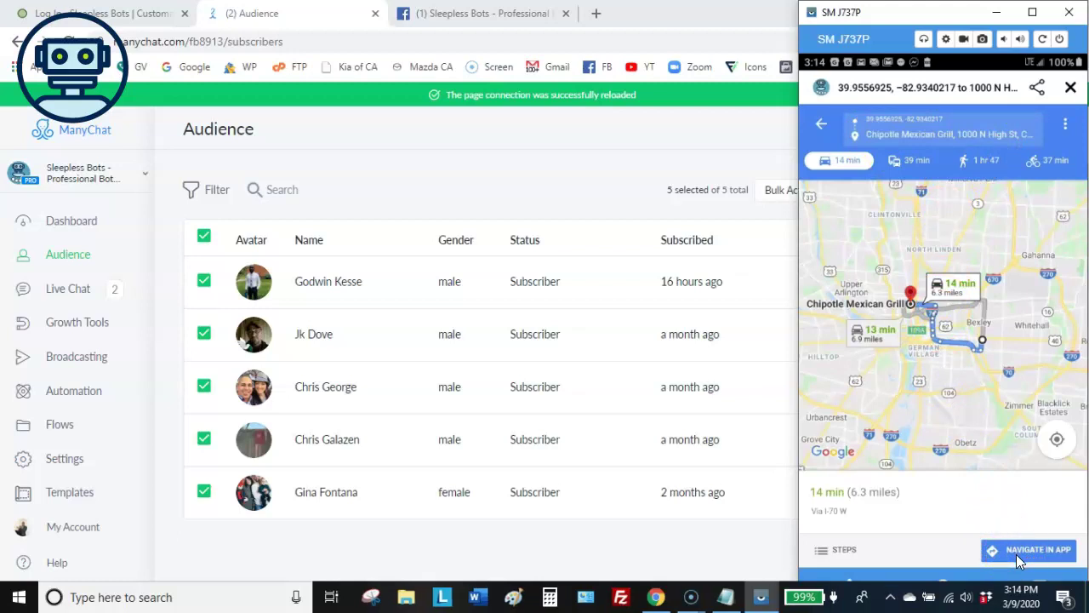
{"action": "left_click", "coordinate": [978, 539]}
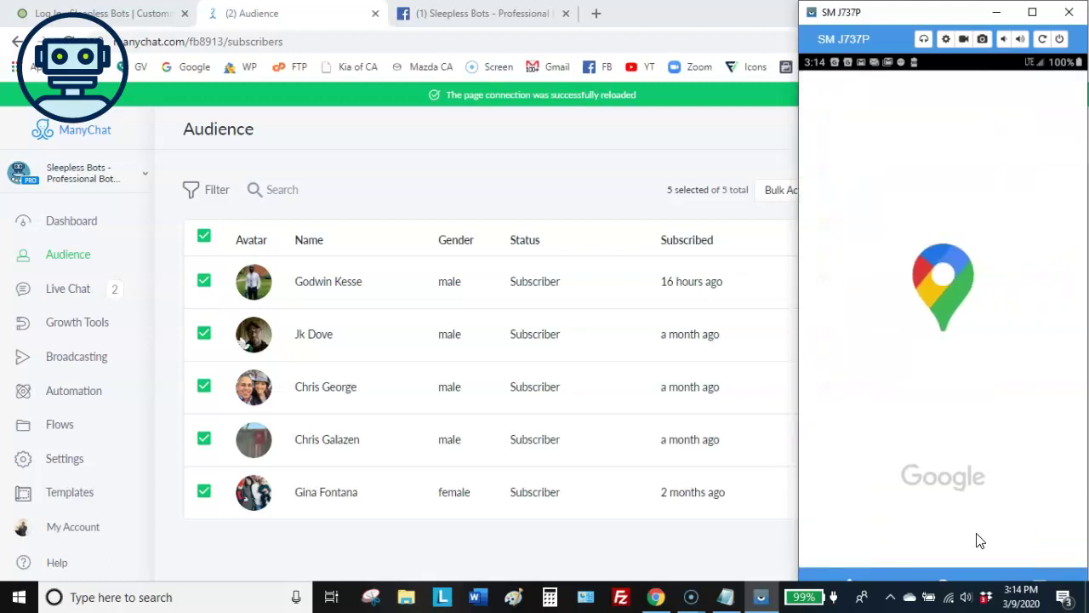
{"action": "left_click", "coordinate": [948, 517]}
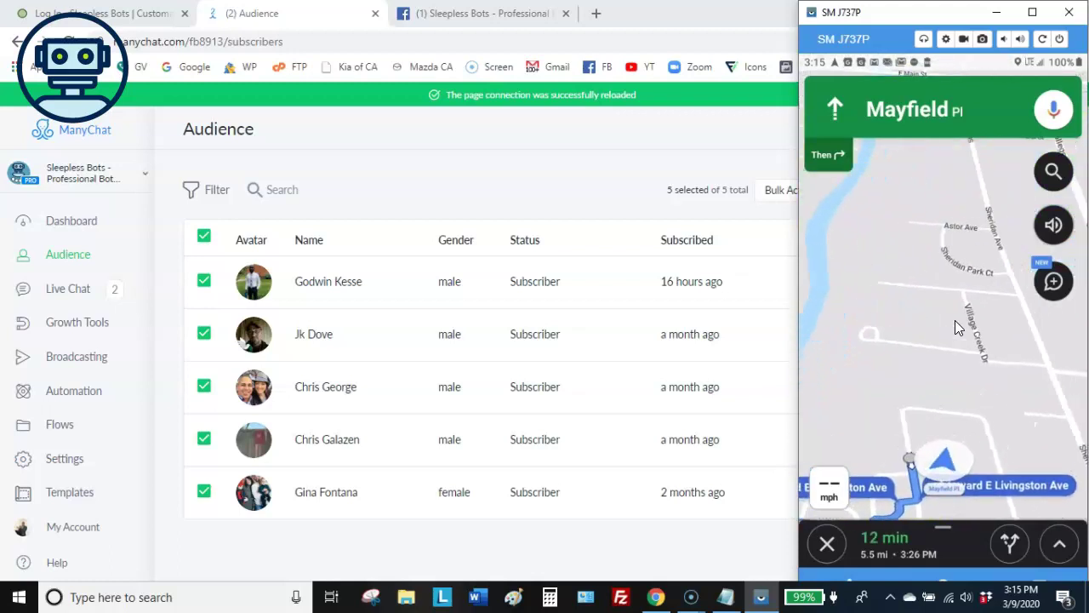
{"action": "left_click", "coordinate": [946, 353]}
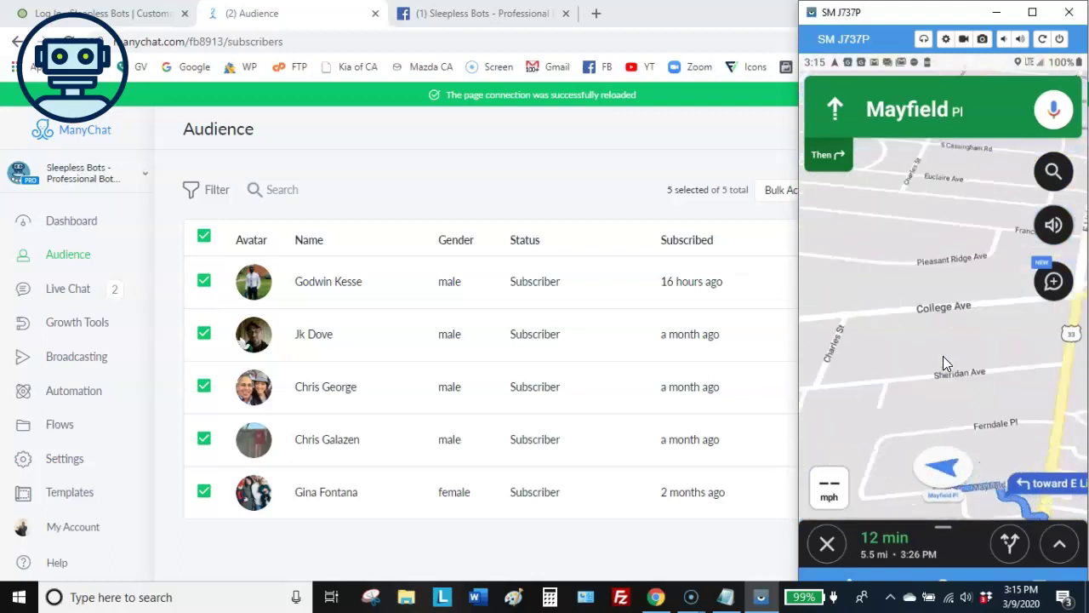
{"action": "left_click", "coordinate": [905, 371]}
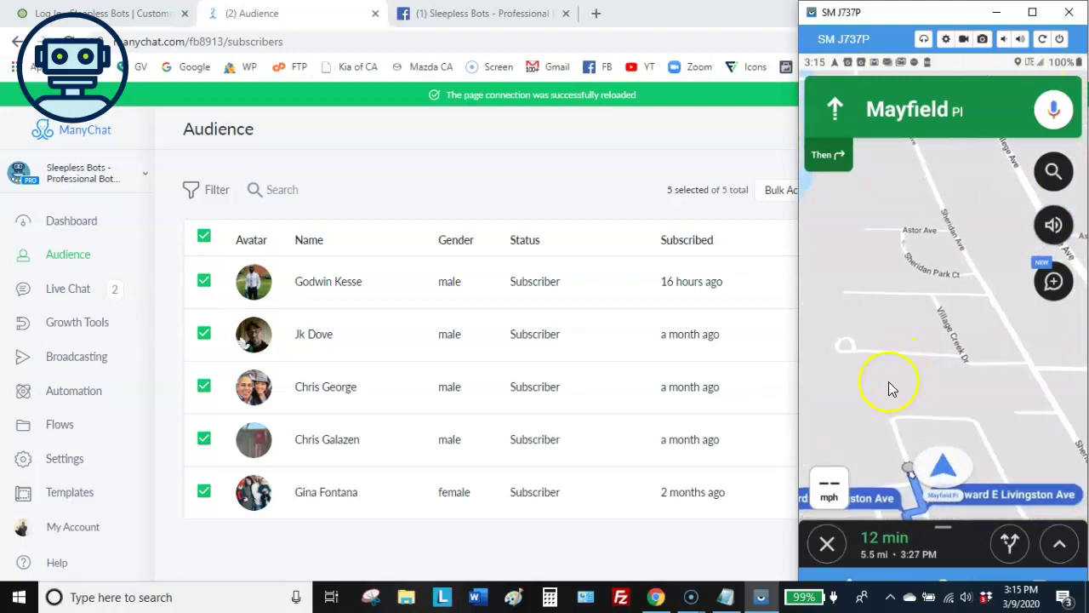
- Exit the map navigation, go back to the Messenger chat and open the bot's Demo Dashboard
{"action": "left_click", "coordinate": [828, 545]}
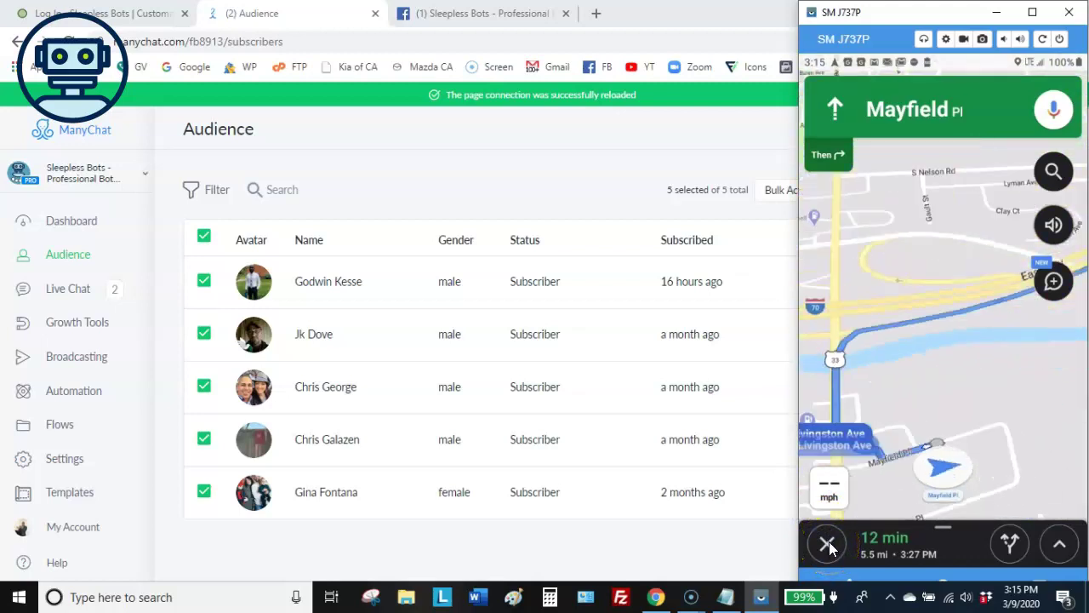
{"action": "left_click", "coordinate": [827, 546]}
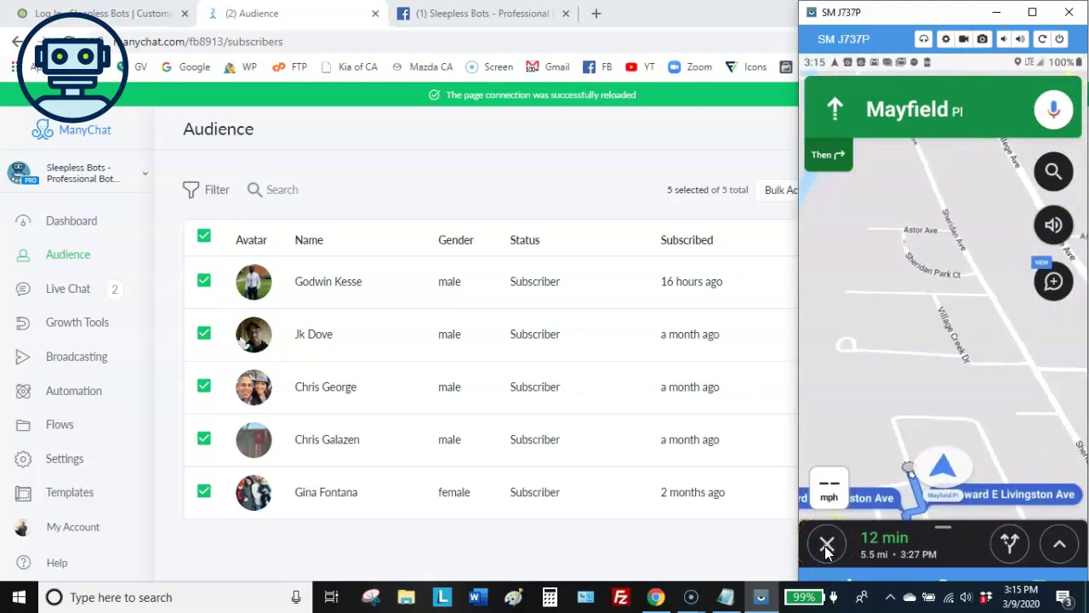
{"action": "left_click", "coordinate": [828, 546]}
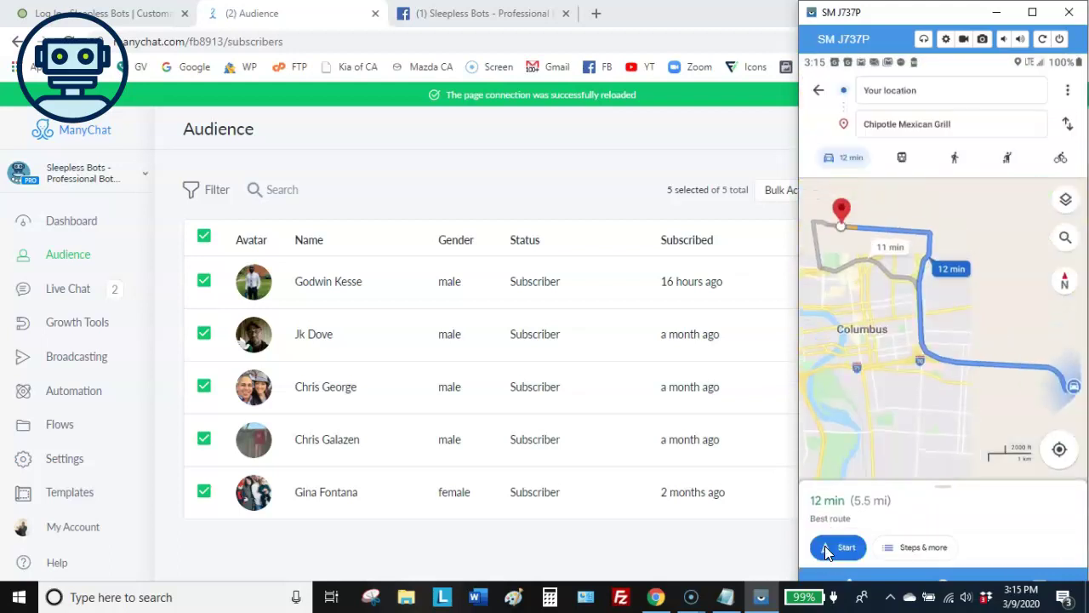
{"action": "left_click", "coordinate": [819, 91]}
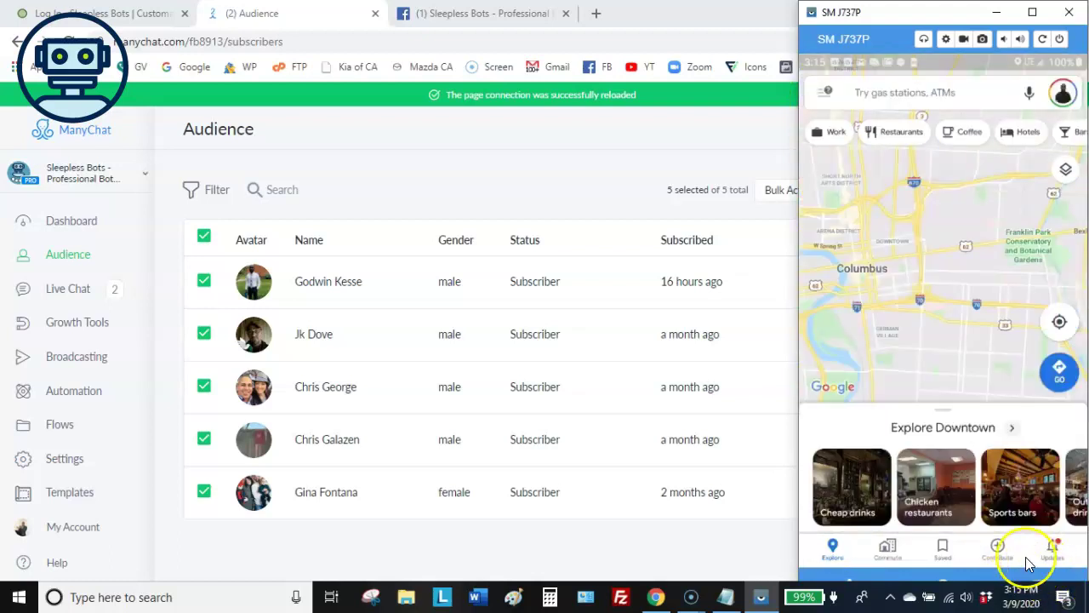
{"action": "right_click", "coordinate": [1025, 557]}
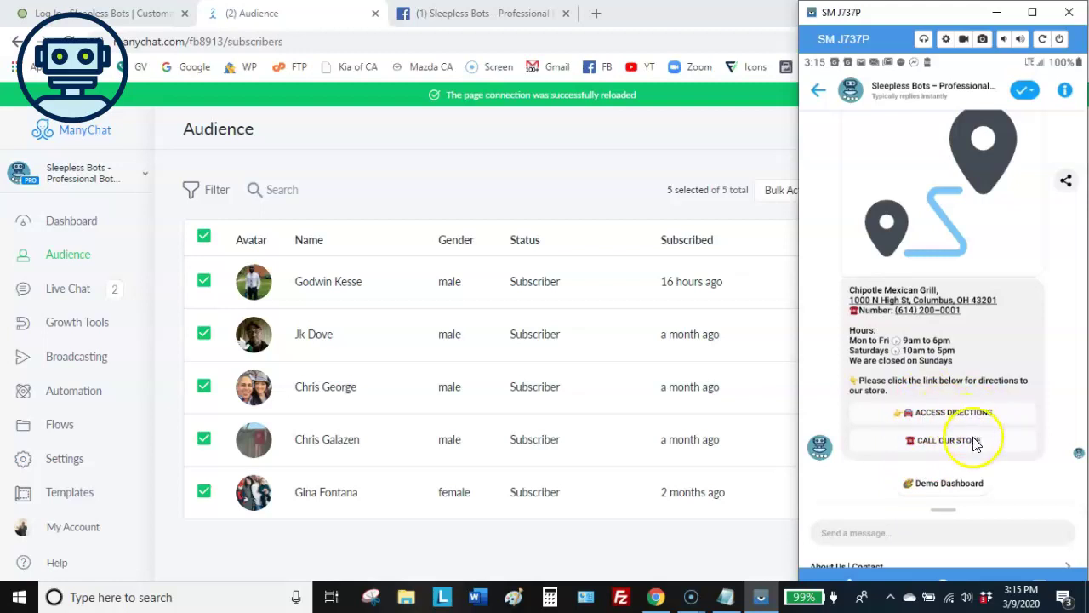
{"action": "left_click", "coordinate": [950, 483]}
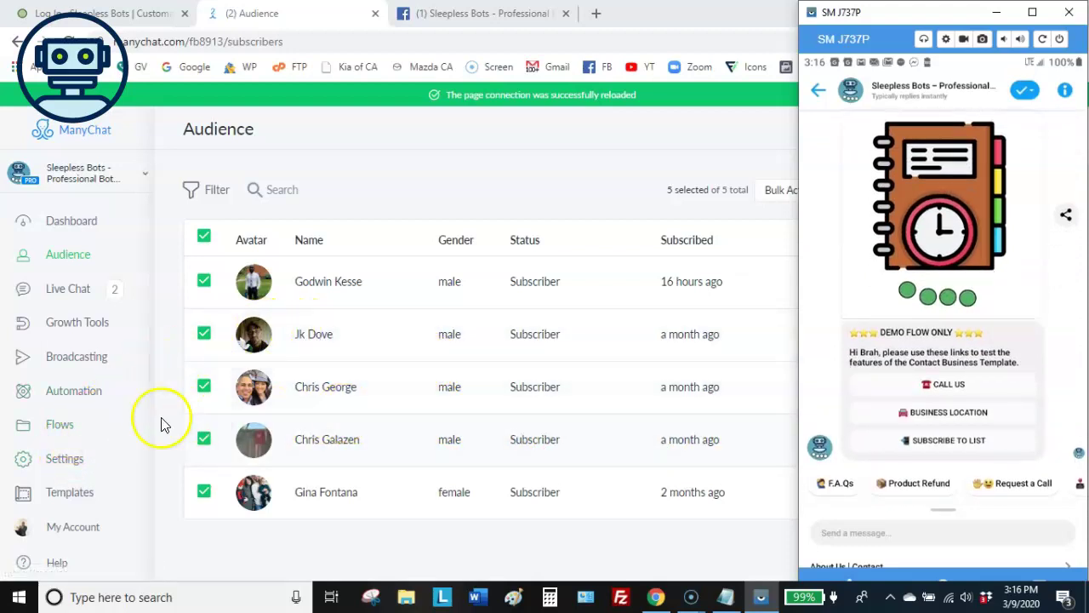
- Switch to ManyChat and open the Contact Us Bot [ Sleepless Bots V 1.0 ] folder in the flows
{"action": "left_click", "coordinate": [72, 428]}
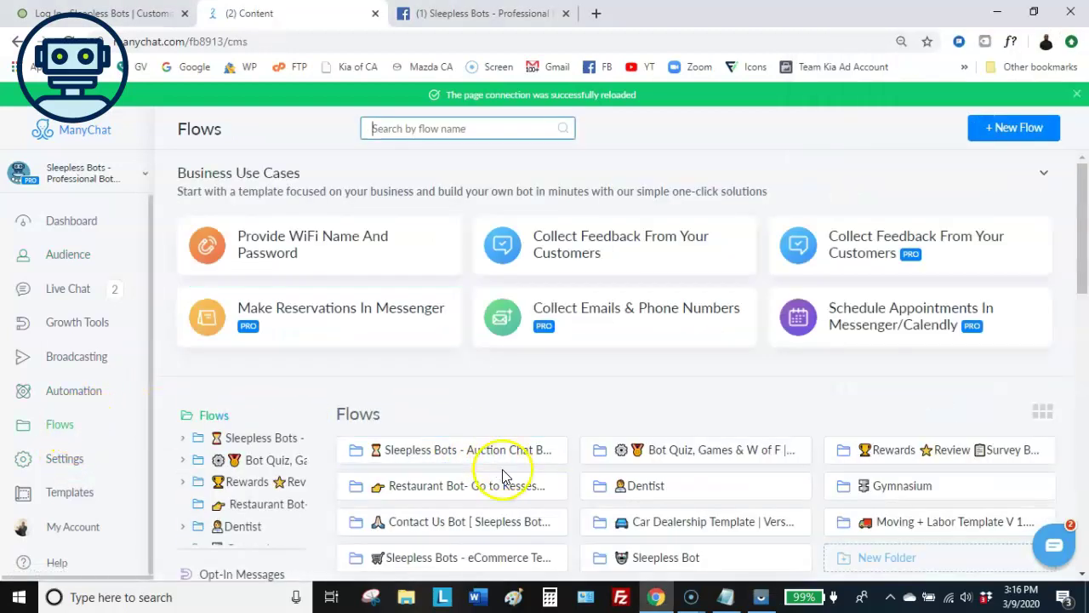
{"action": "scroll", "coordinate": [479, 457], "scroll_direction": "down", "scroll_amount": 2}
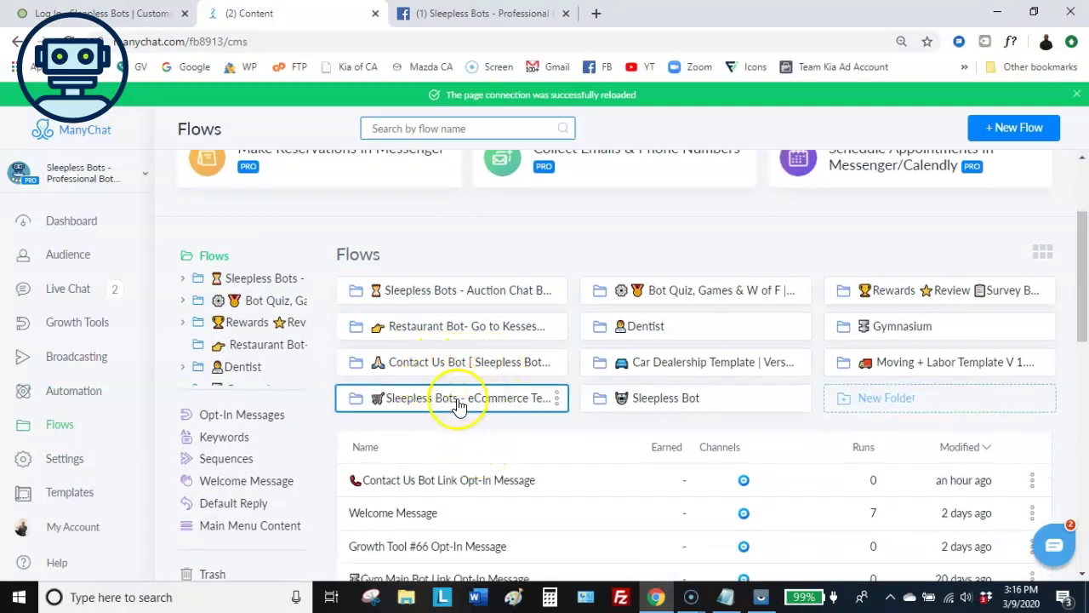
{"action": "left_click", "coordinate": [444, 372]}
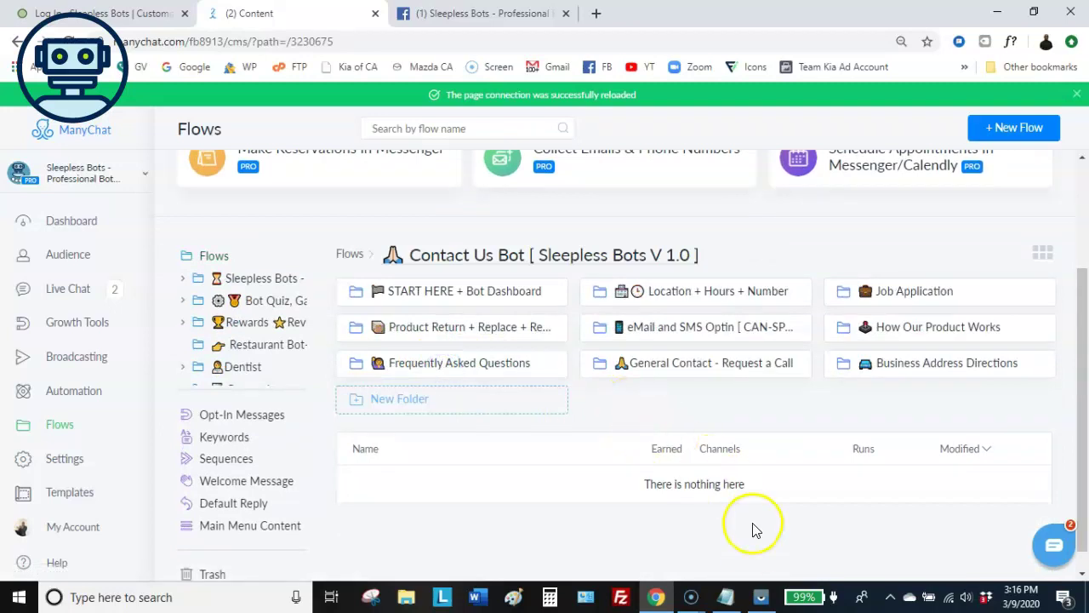
- Switch back to the mirrored phone, subscribe to the bot's VIP list and choose SMS as the message format
{"action": "left_click", "coordinate": [760, 596]}
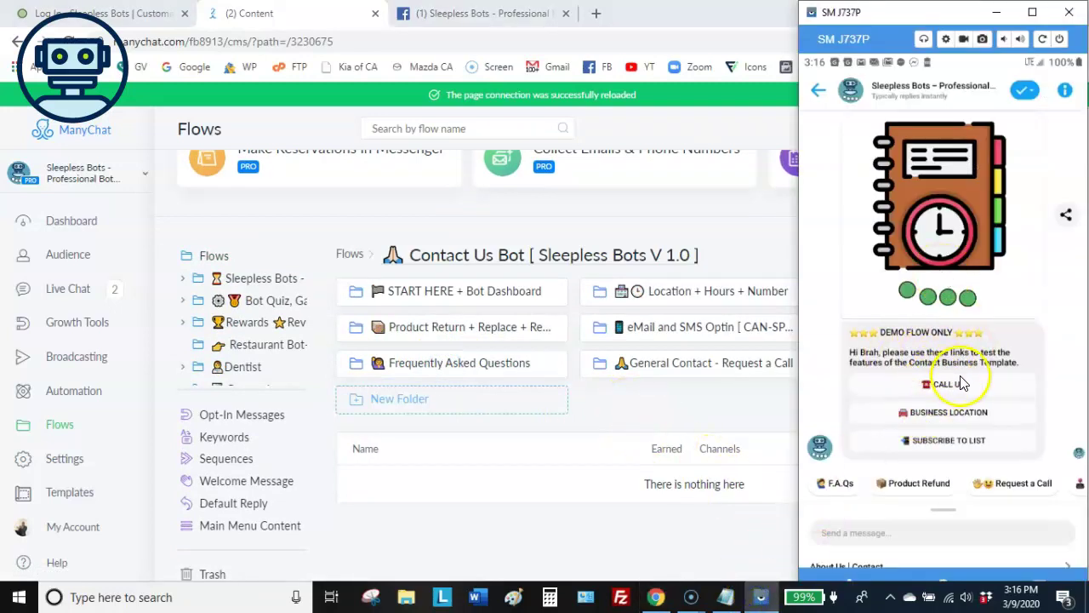
{"action": "left_click", "coordinate": [950, 443]}
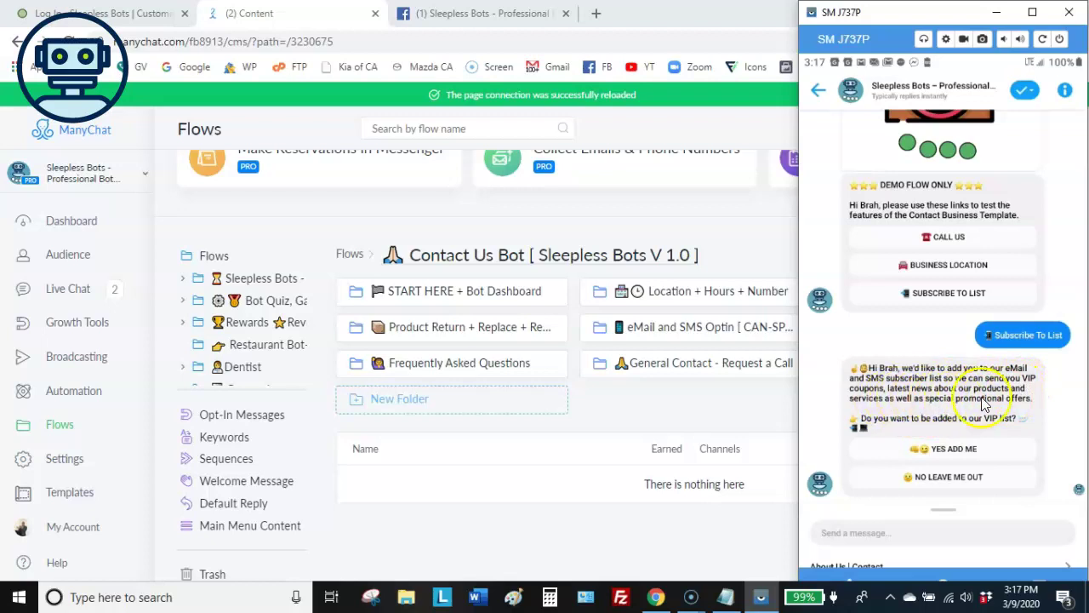
{"action": "left_click", "coordinate": [949, 453]}
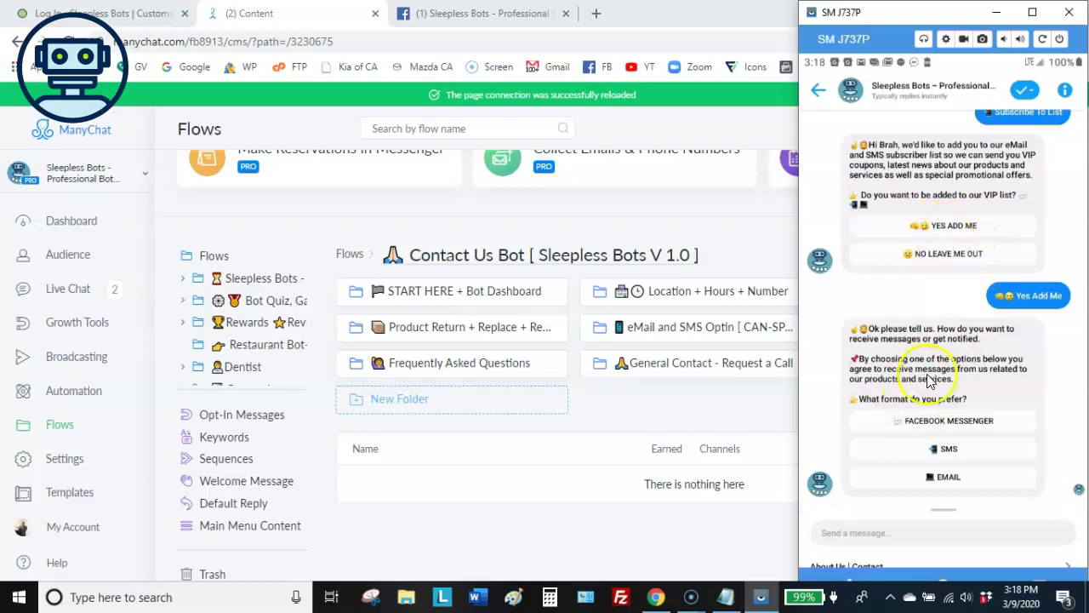
{"action": "left_click", "coordinate": [949, 455]}
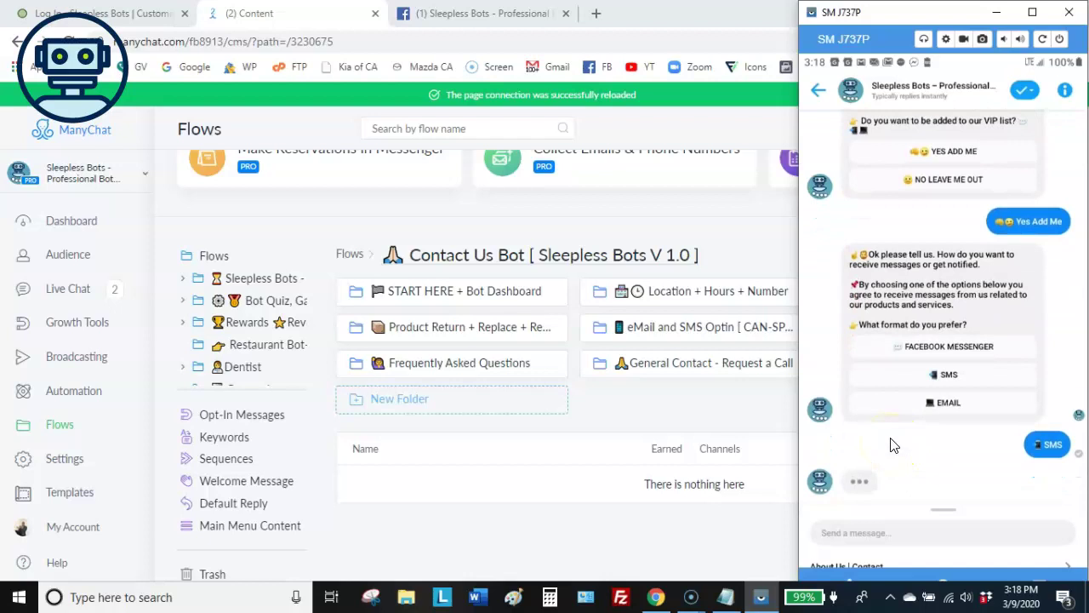
{"action": "left_click", "coordinate": [926, 471]}
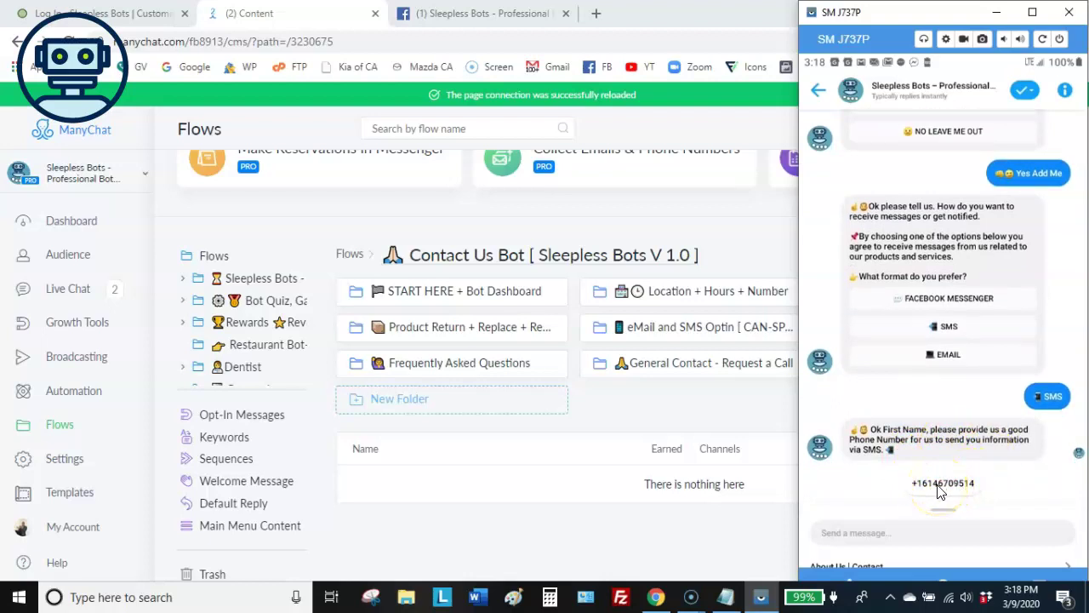
- Submit the suggested phone number and agree to receive text messages from the business
{"action": "left_click", "coordinate": [938, 485]}
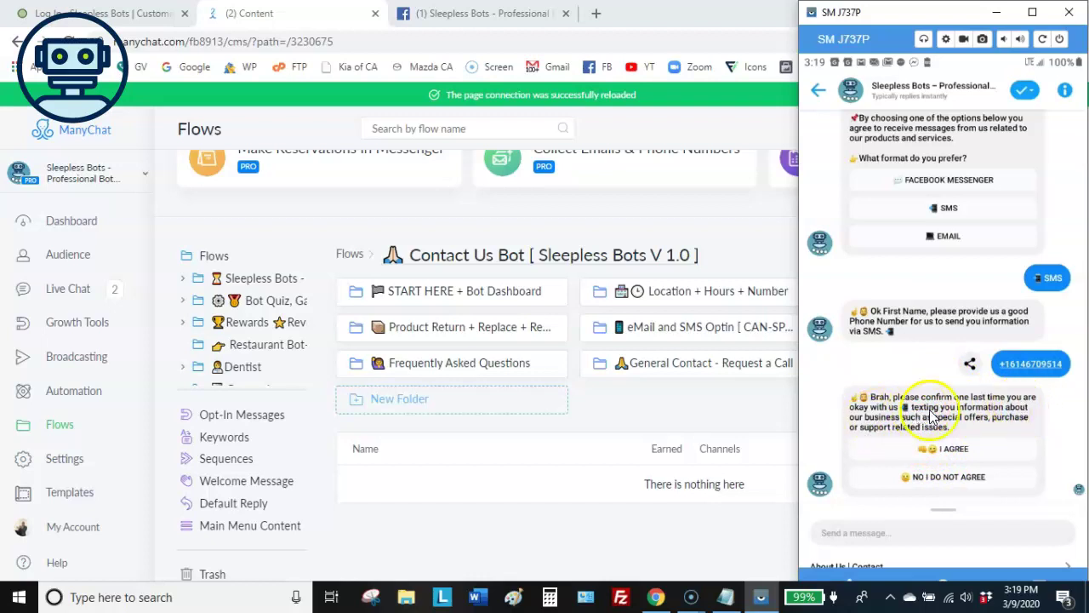
{"action": "left_click", "coordinate": [950, 452]}
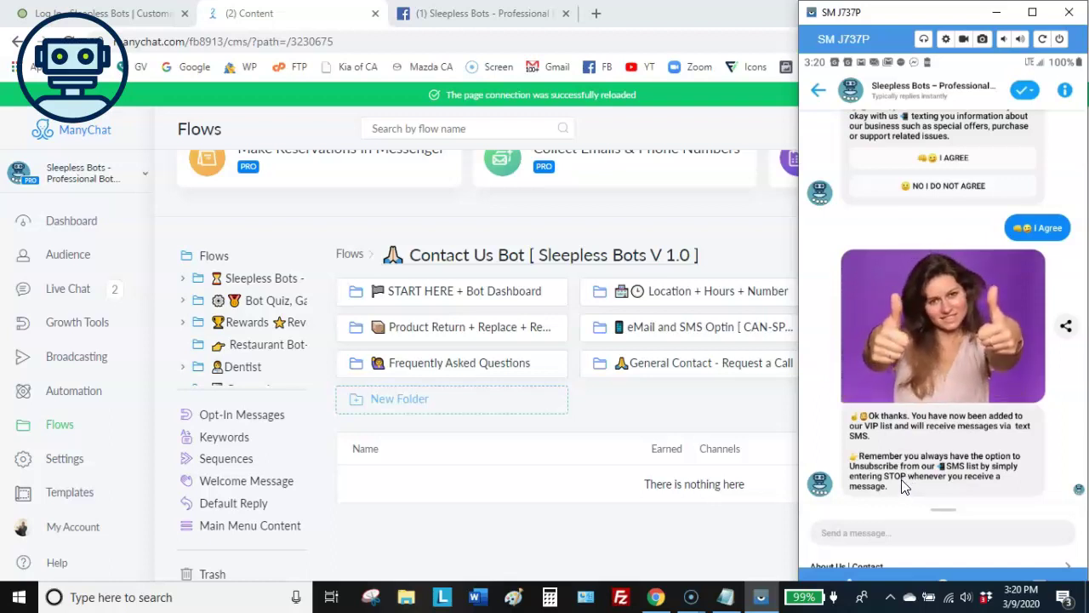
{"action": "left_click", "coordinate": [943, 466]}
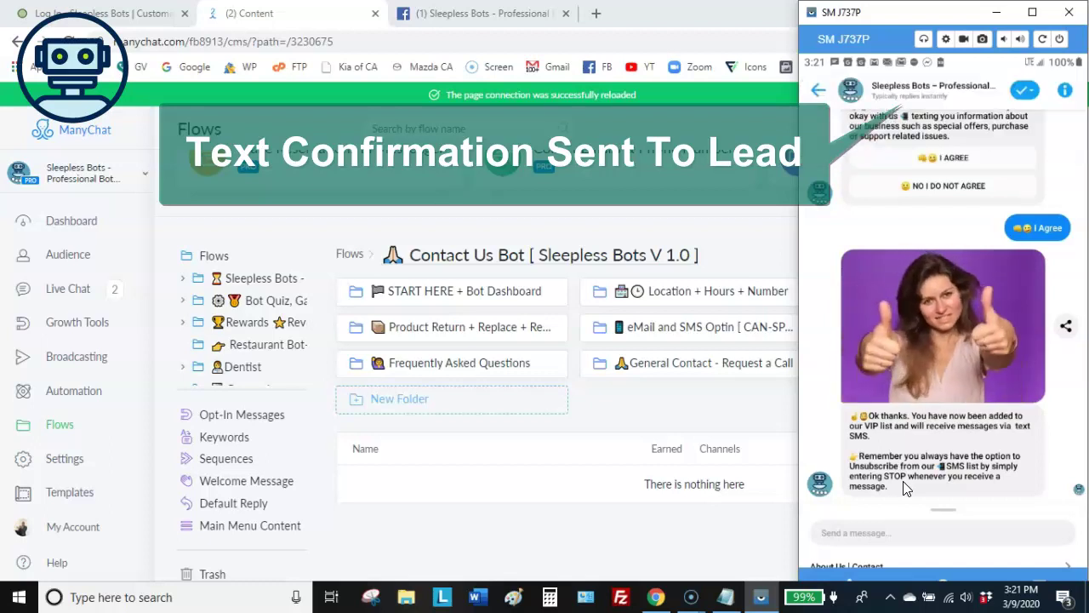
{"action": "left_click", "coordinate": [926, 388]}
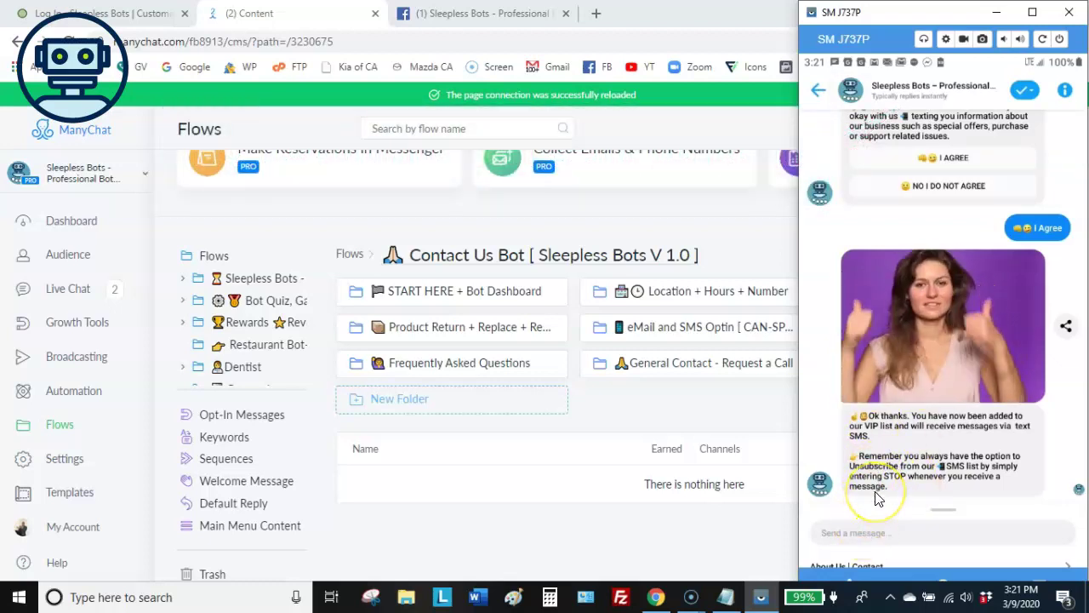
- Launch the Contact Us Demo from the Get Templates options of the bot's persistent menu
{"action": "scroll", "coordinate": [879, 500], "scroll_direction": "down", "scroll_amount": 2}
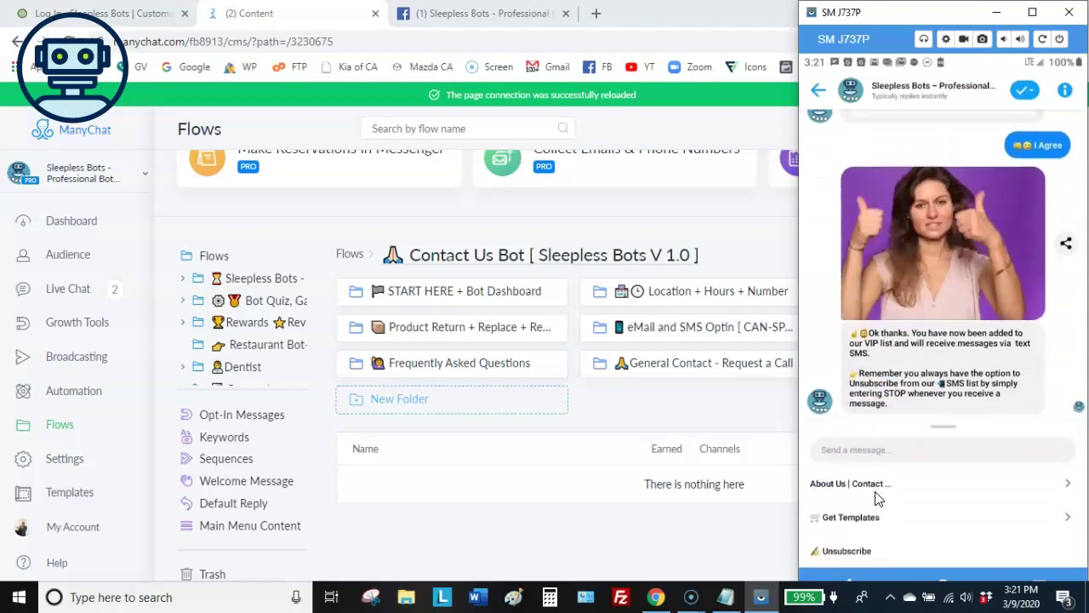
{"action": "left_click", "coordinate": [880, 502]}
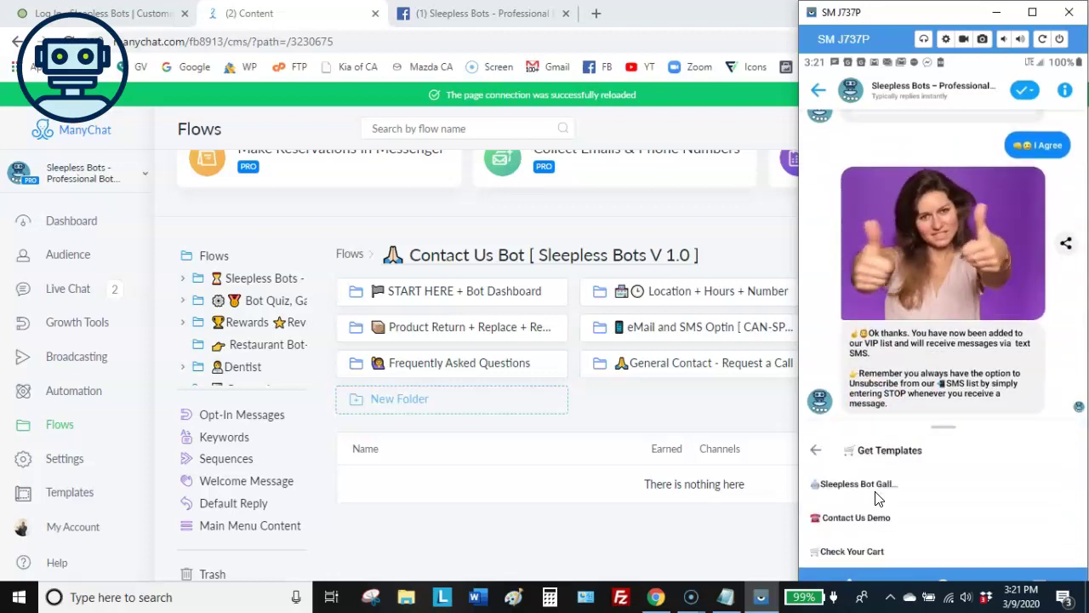
{"action": "left_click", "coordinate": [879, 502]}
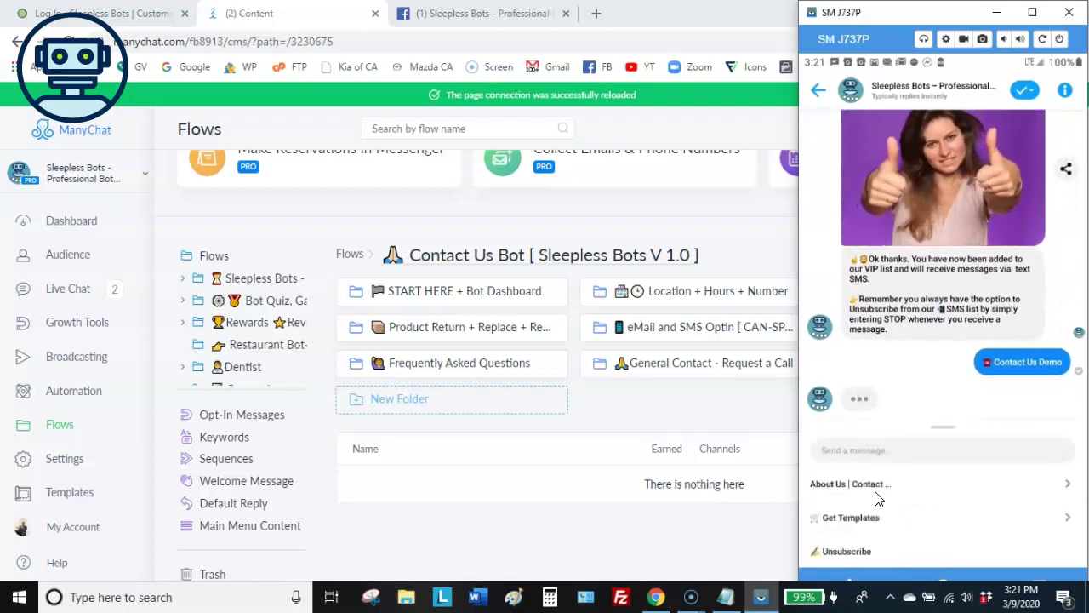
{"action": "left_click", "coordinate": [880, 494]}
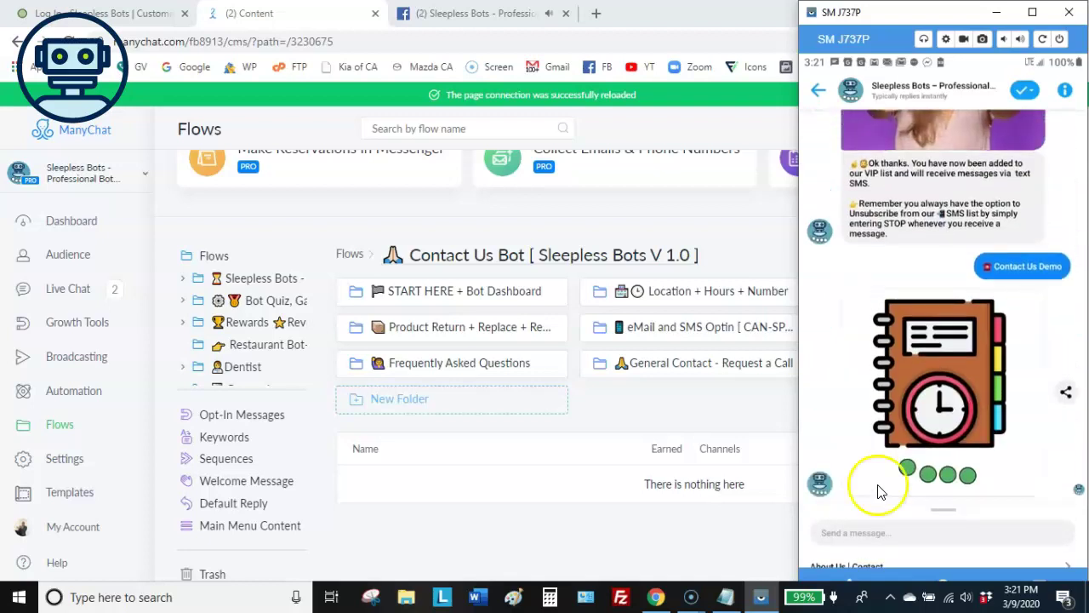
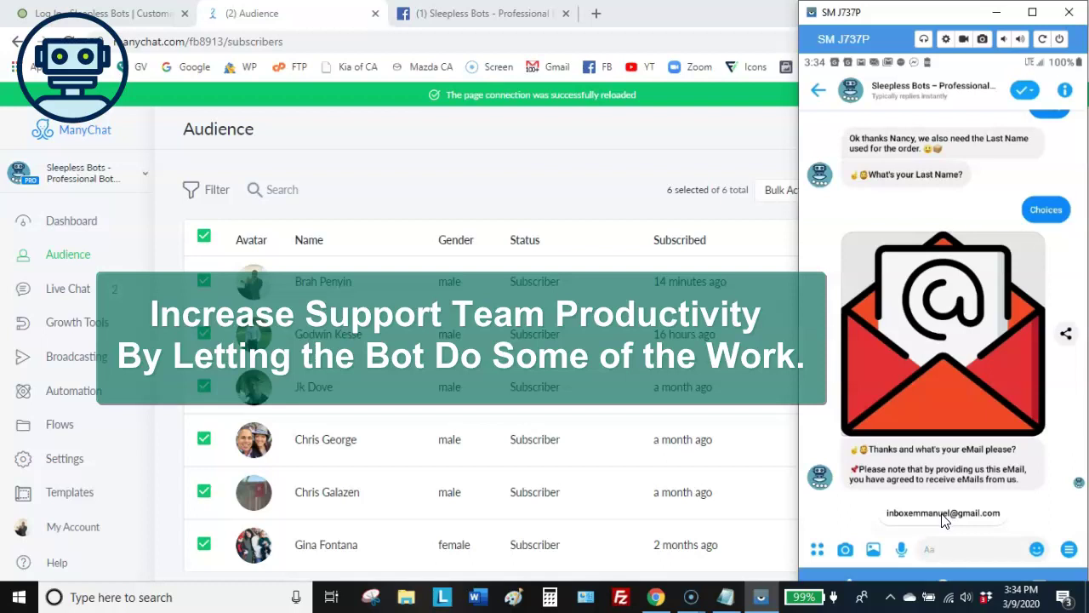
- Answer the bot's contact questions with the suggested email address and phone number
{"action": "left_click", "coordinate": [943, 514]}
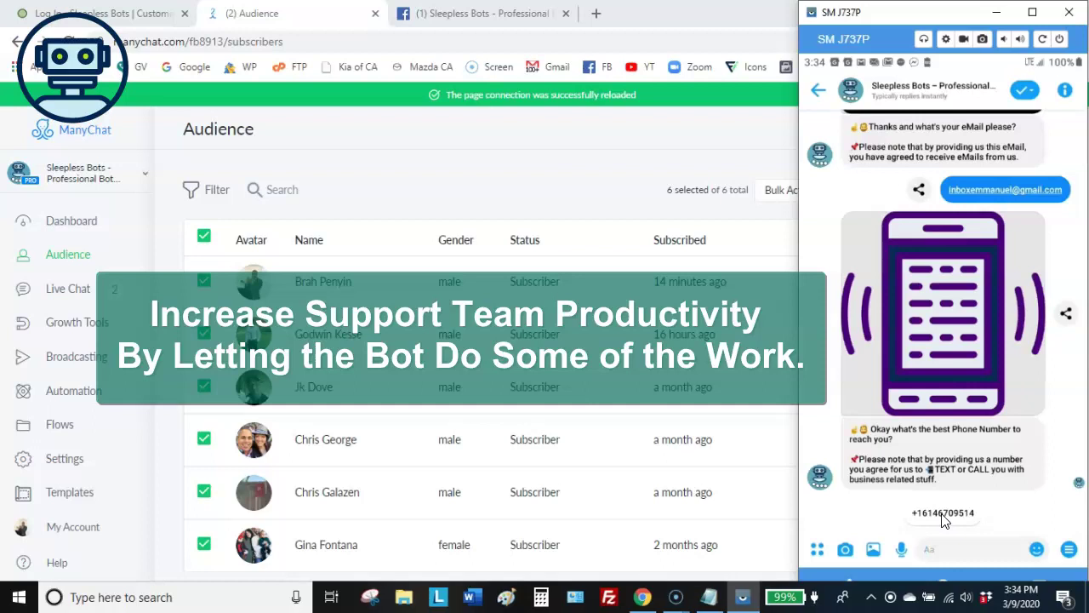
{"action": "left_click", "coordinate": [942, 514]}
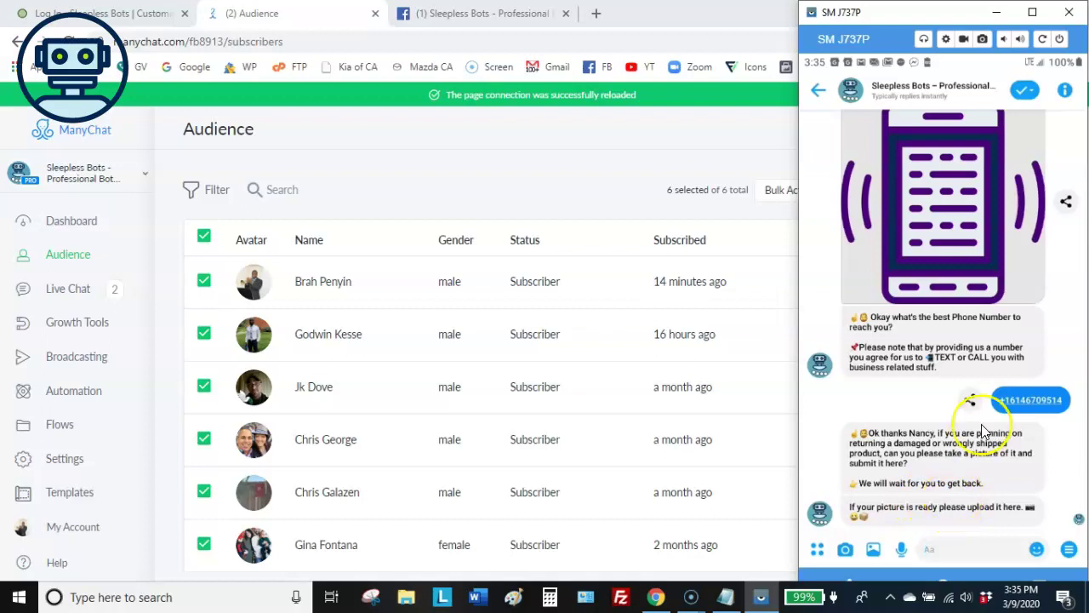
- Send the bot the photo of the two gas stoves from the phone's gallery as the product picture
{"action": "left_click", "coordinate": [872, 549]}
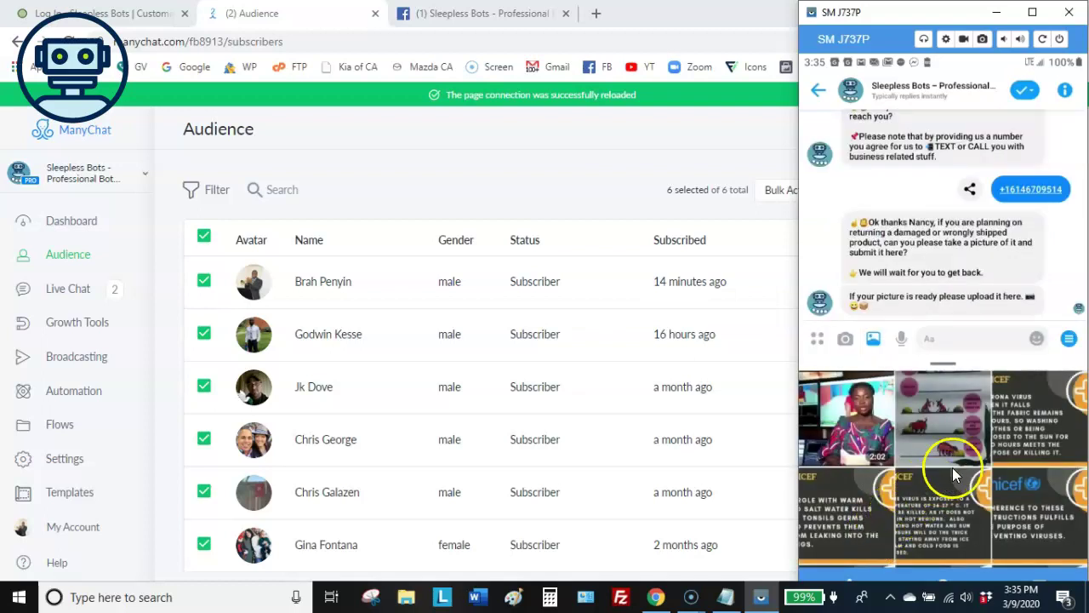
{"action": "left_click_drag", "start_coordinate": [990, 477], "coordinate": [1007, 435]}
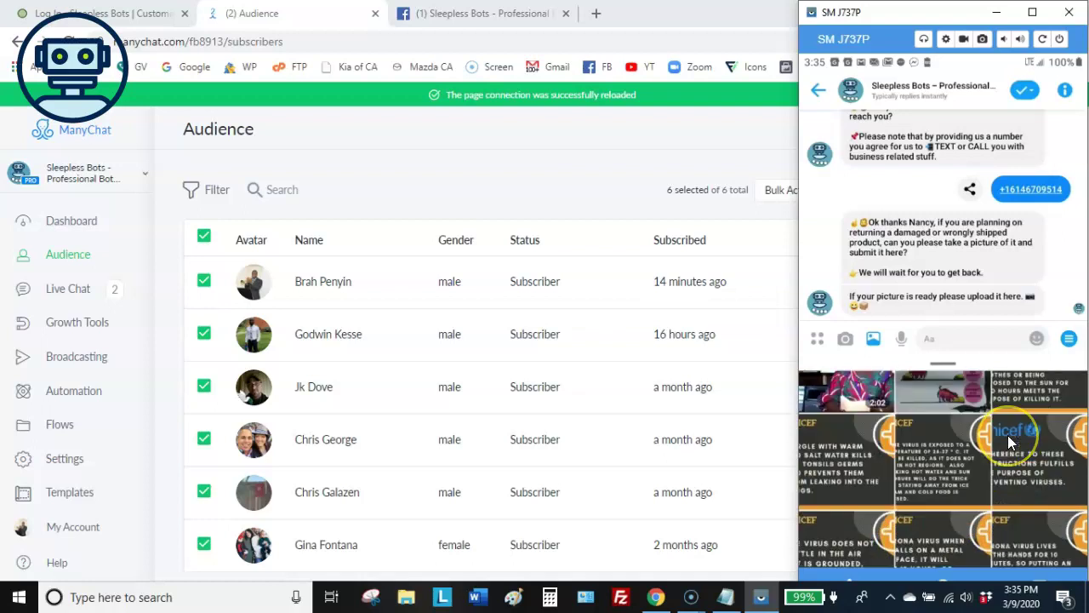
{"action": "scroll", "coordinate": [1007, 435], "scroll_direction": "down", "scroll_amount": 3}
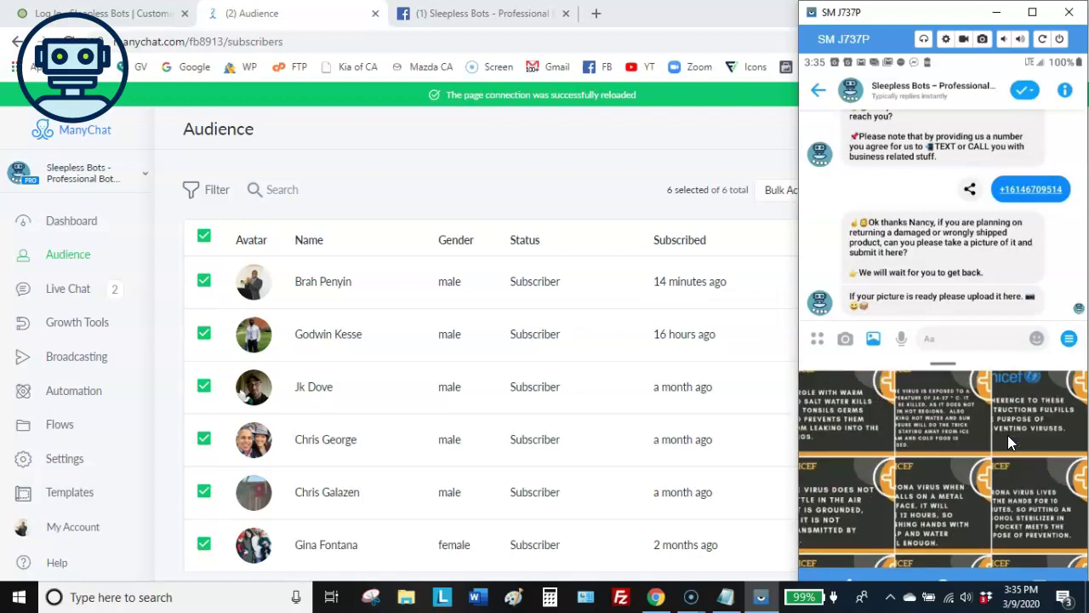
{"action": "scroll", "coordinate": [1008, 435], "scroll_direction": "down", "scroll_amount": 5}
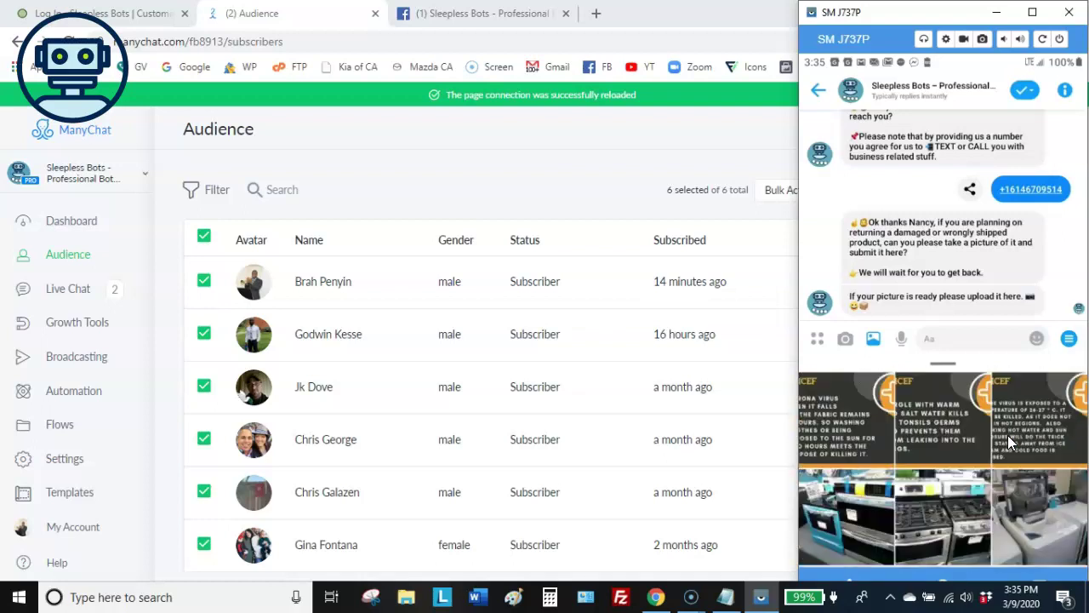
{"action": "scroll", "coordinate": [1008, 434], "scroll_direction": "down", "scroll_amount": 5}
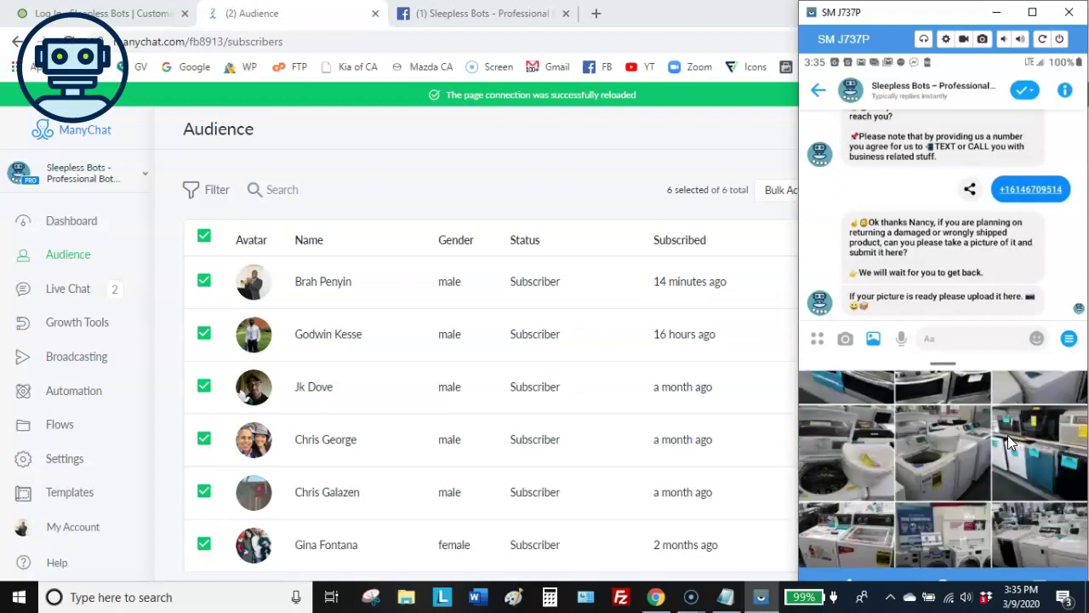
{"action": "scroll", "coordinate": [1007, 435], "scroll_direction": "down", "scroll_amount": 2}
{"action": "scroll", "coordinate": [1007, 435], "scroll_direction": "up", "scroll_amount": 2}
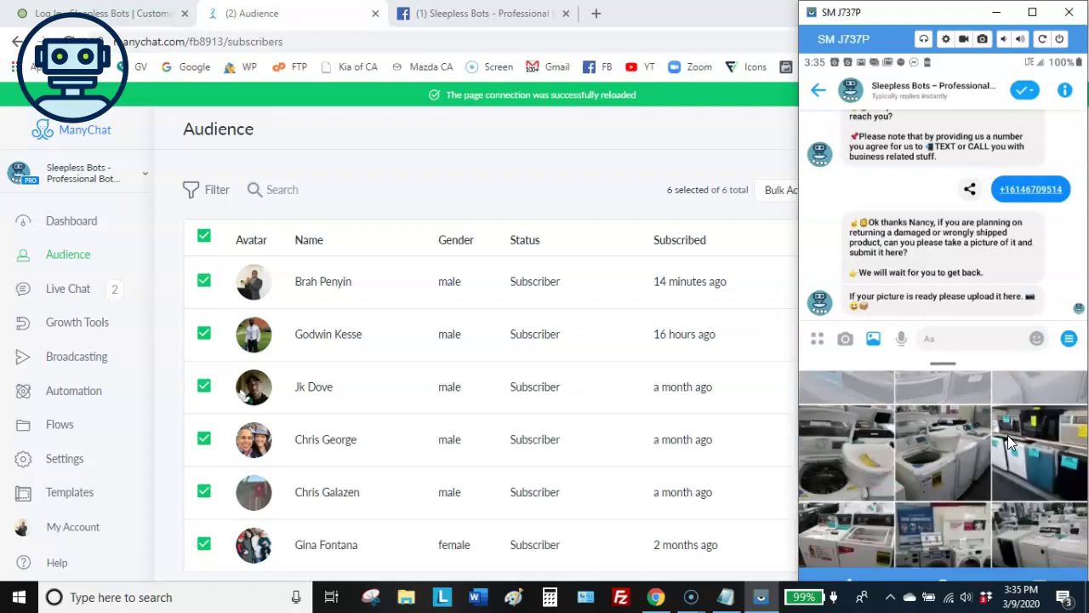
{"action": "scroll", "coordinate": [1007, 435], "scroll_direction": "up", "scroll_amount": 1}
{"action": "left_click", "coordinate": [970, 439]}
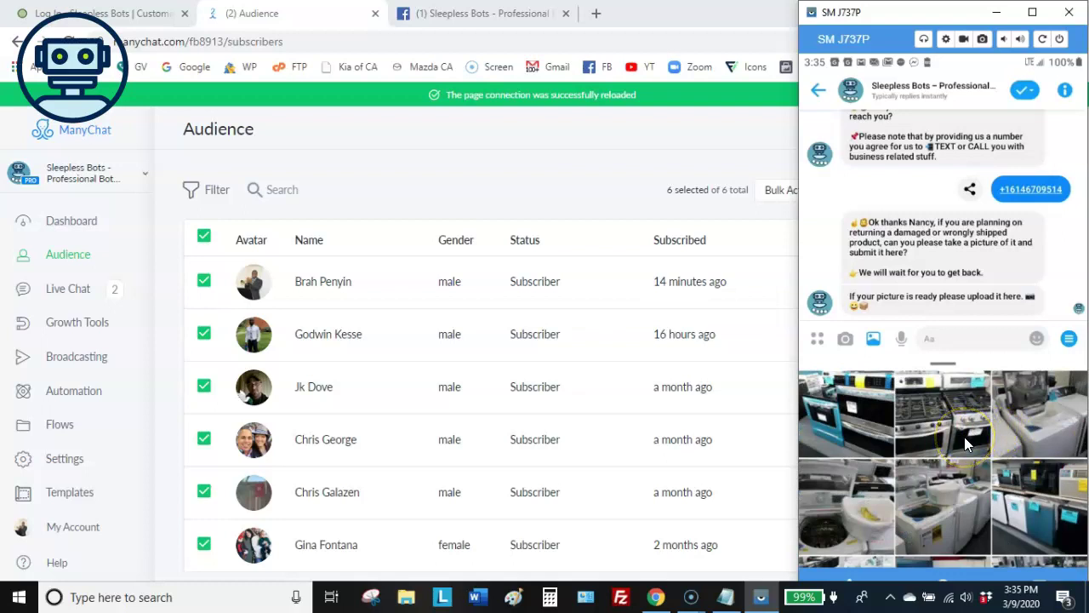
{"action": "scroll", "coordinate": [964, 436], "scroll_direction": "down", "scroll_amount": 3}
{"action": "scroll", "coordinate": [965, 436], "scroll_direction": "down", "scroll_amount": 3}
{"action": "scroll", "coordinate": [964, 437], "scroll_direction": "down", "scroll_amount": 2}
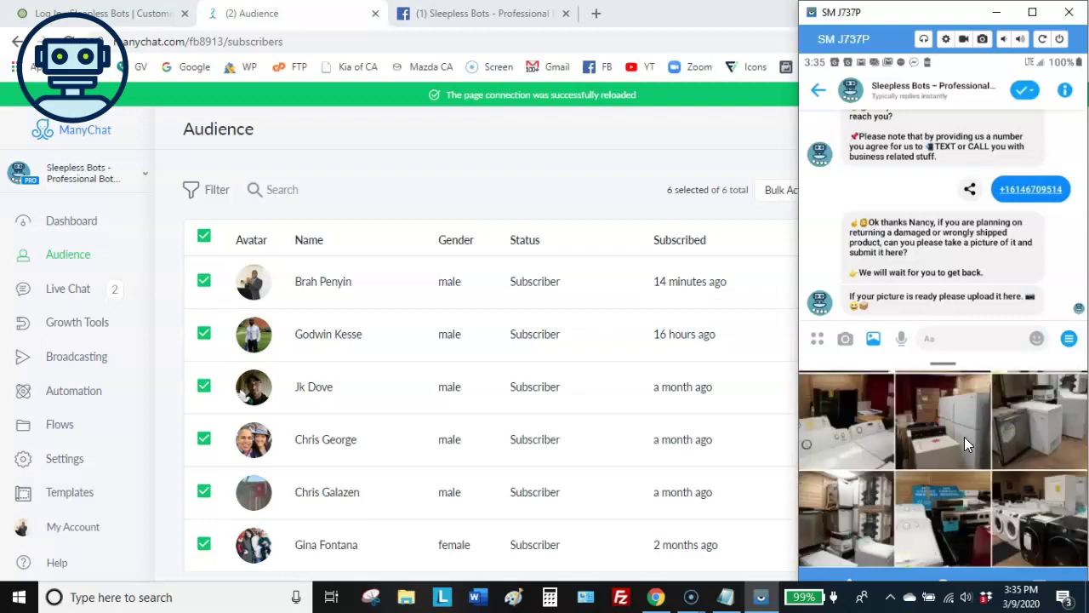
{"action": "scroll", "coordinate": [964, 437], "scroll_direction": "up", "scroll_amount": 5}
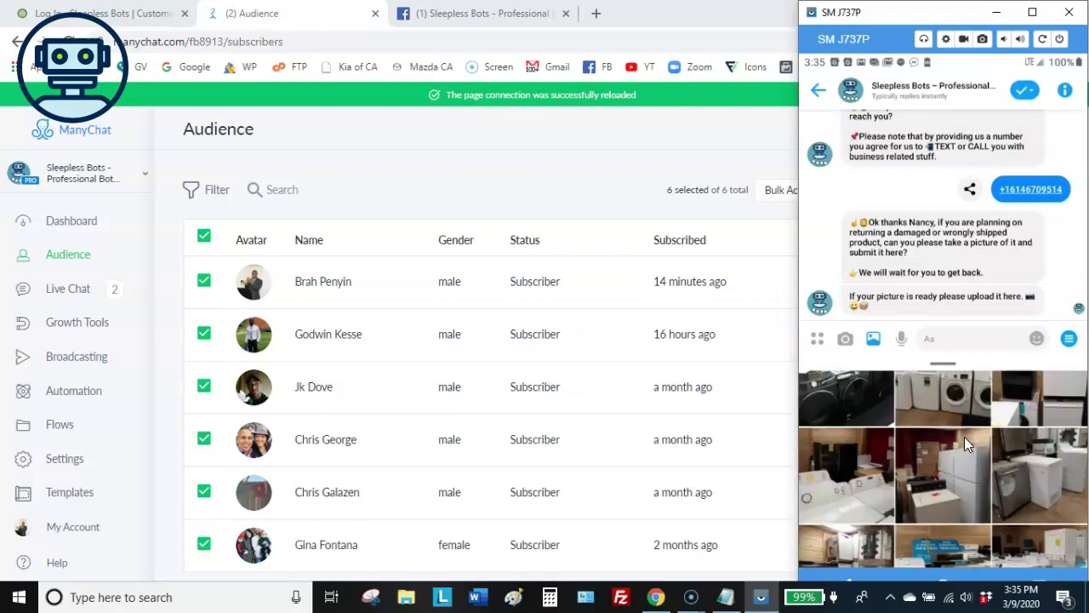
{"action": "scroll", "coordinate": [964, 436], "scroll_direction": "up", "scroll_amount": 2}
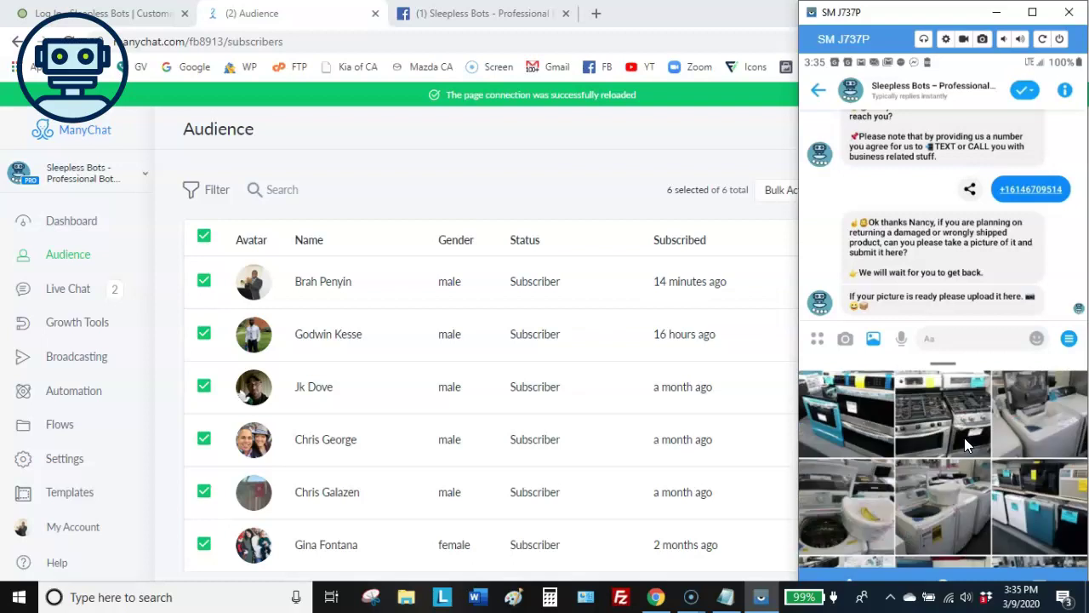
{"action": "left_click", "coordinate": [942, 440]}
{"action": "left_click", "coordinate": [982, 538]}
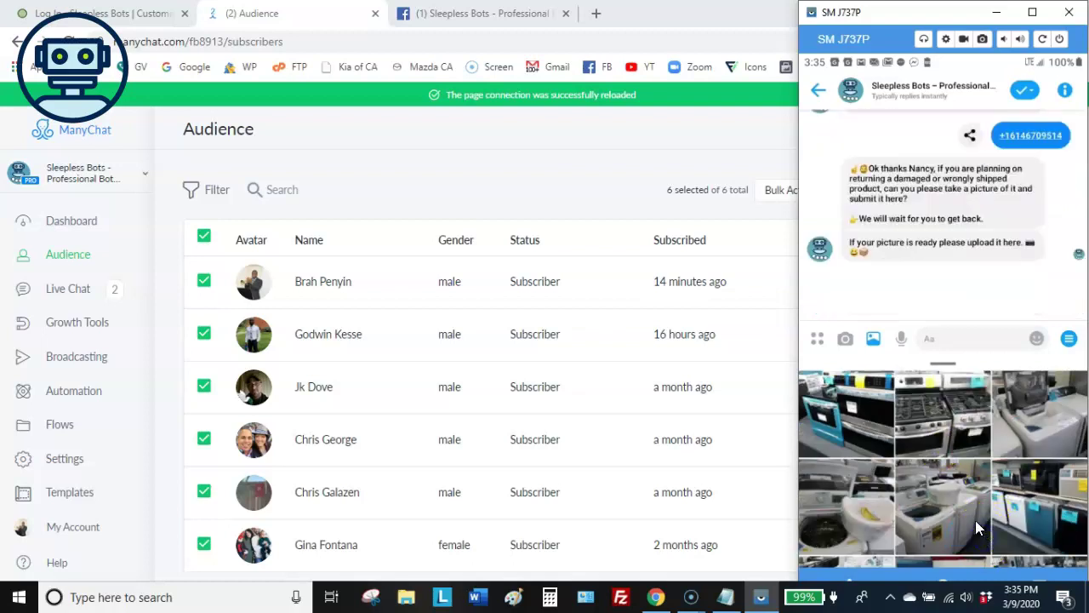
{"action": "left_click", "coordinate": [1022, 367]}
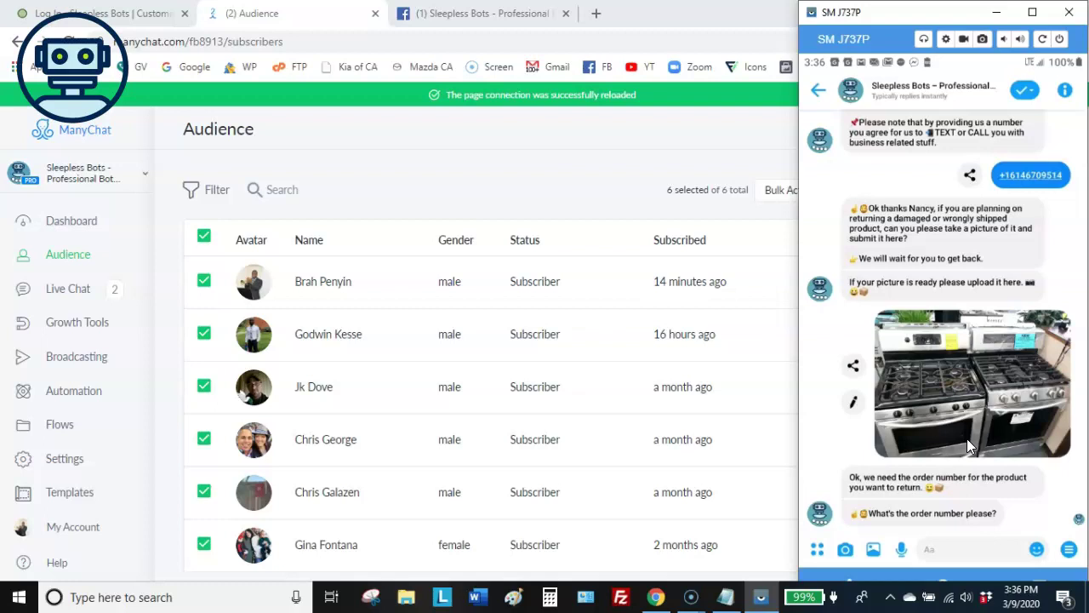
- Answer the bot's question with the order number of the product being returned
{"action": "left_click", "coordinate": [943, 555]}
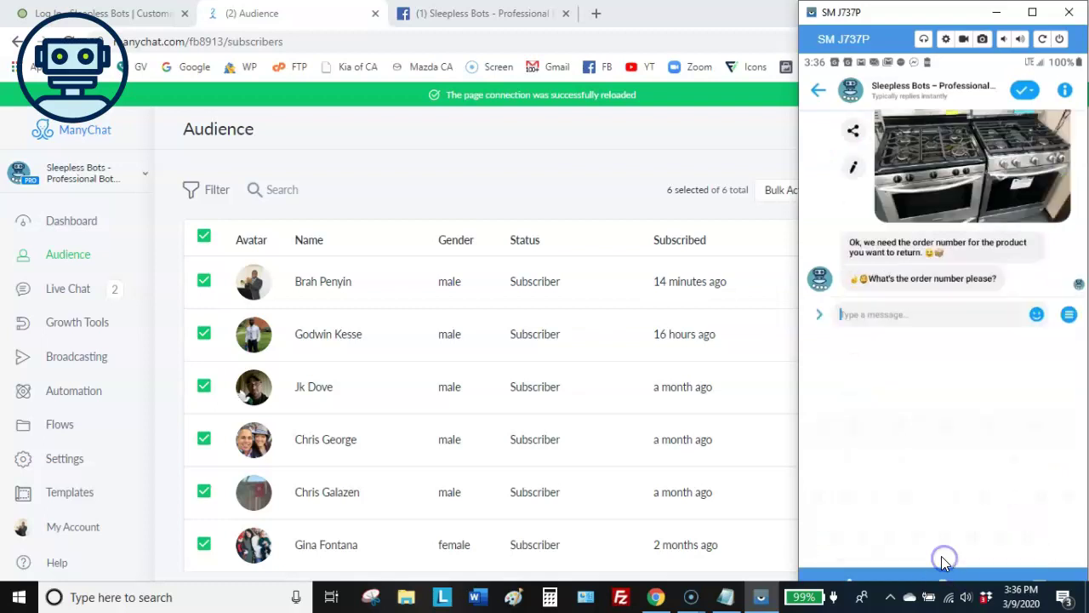
{"action": "type", "text": "32"}
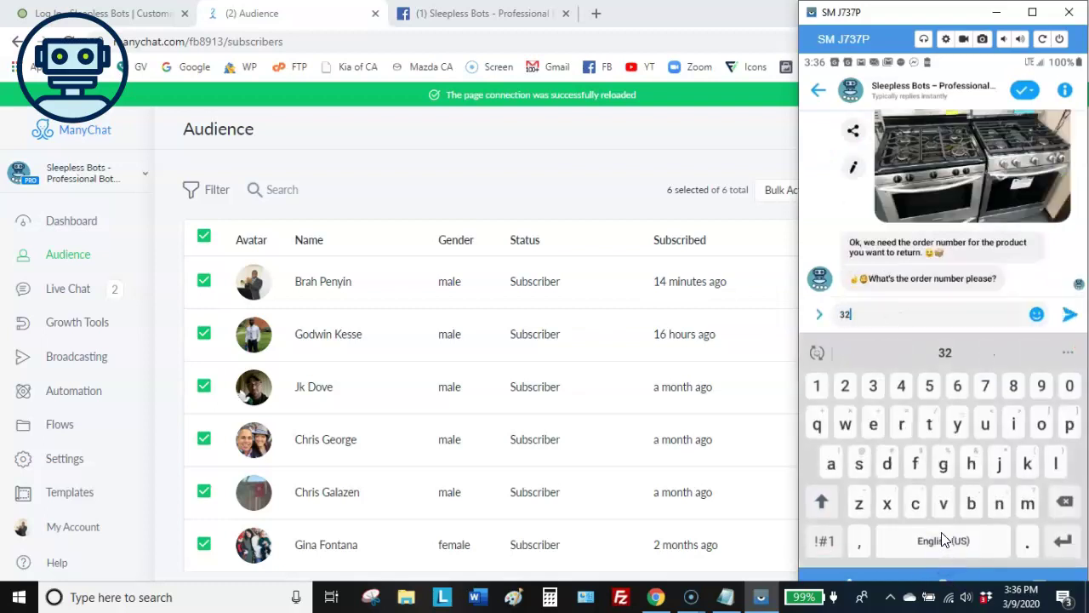
{"action": "type", "text": "122AAA"}
{"action": "left_click", "coordinate": [1072, 316]}
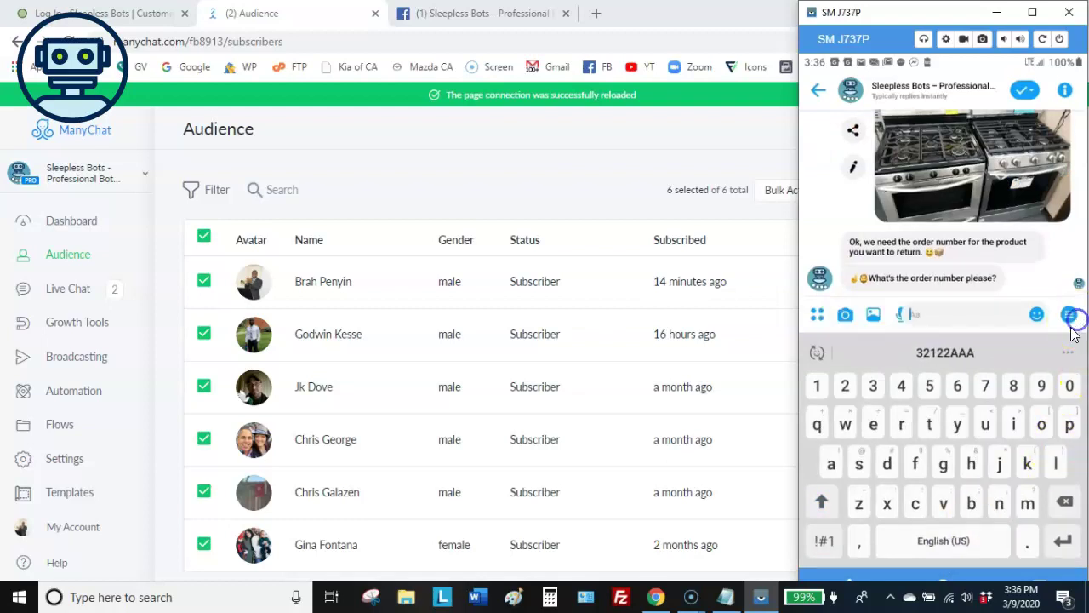
- Confirm the return request summary with the "Yeah That's Right" reply
{"action": "right_click", "coordinate": [959, 514]}
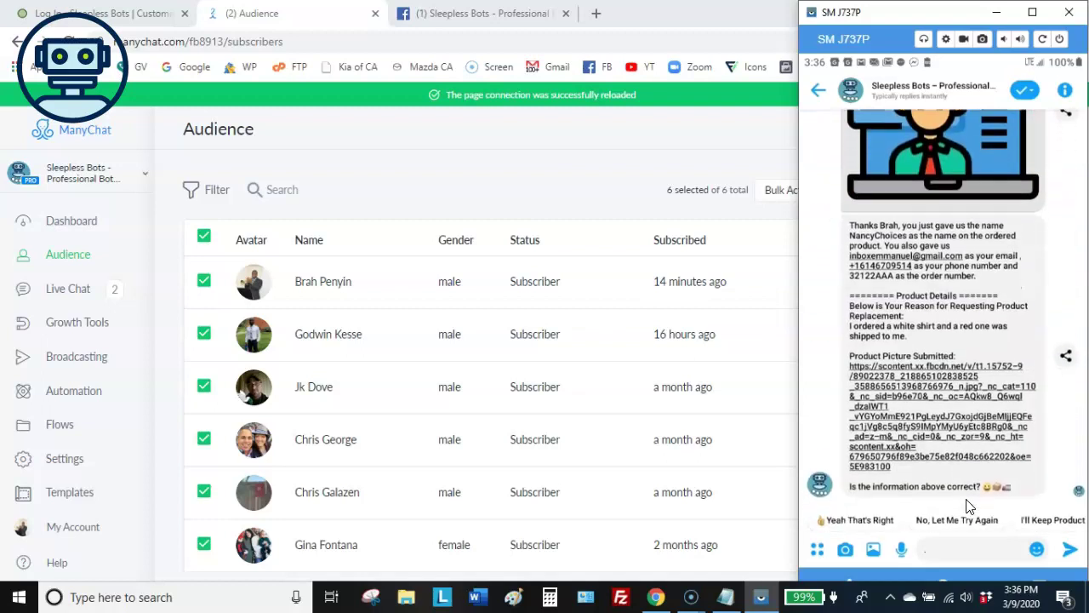
{"action": "left_click", "coordinate": [973, 466]}
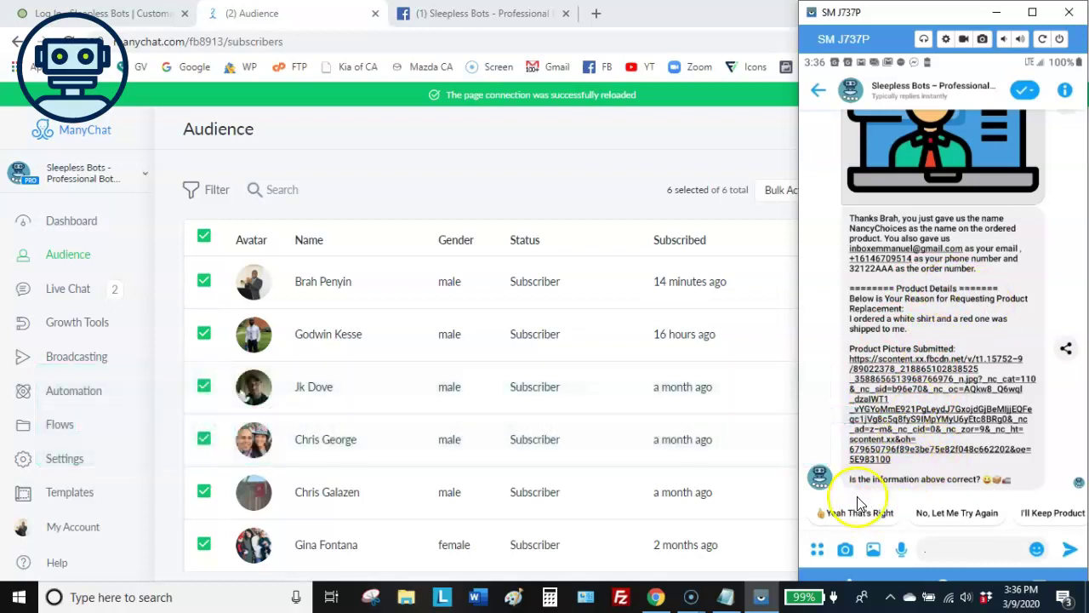
{"action": "left_click", "coordinate": [855, 514]}
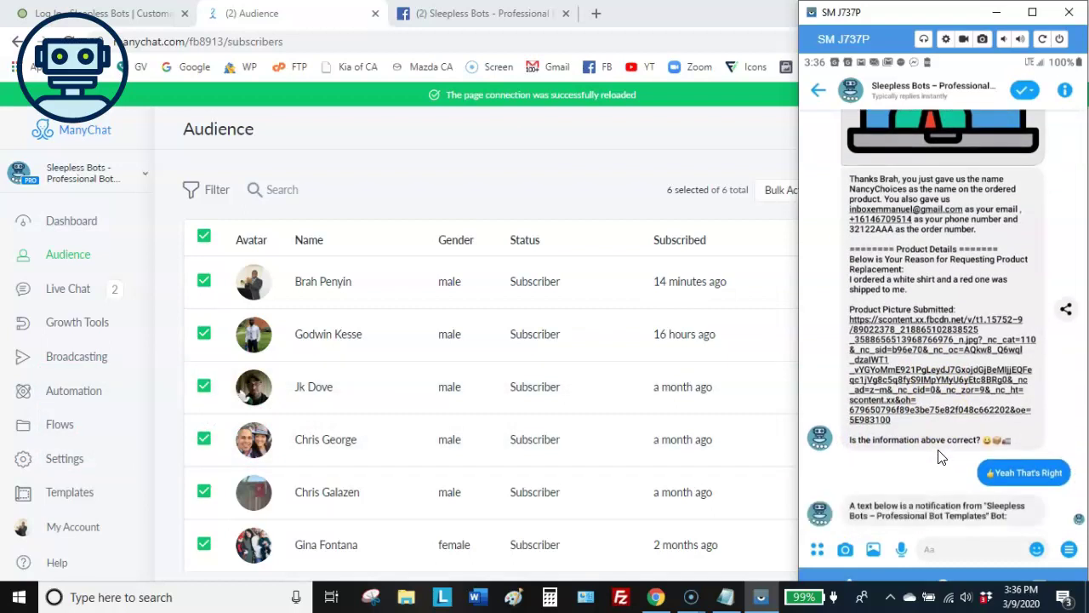
- Review the bot's return request notification, including the product information, reason and picture link, and its closing message
{"action": "scroll", "coordinate": [938, 449], "scroll_direction": "up", "scroll_amount": 1}
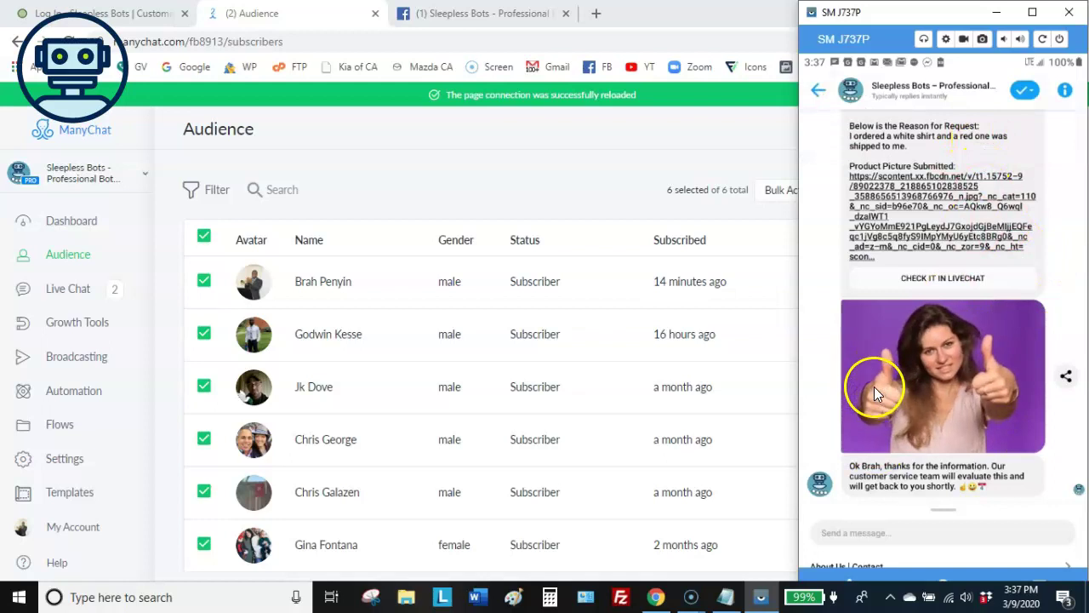
{"action": "scroll", "coordinate": [874, 384], "scroll_direction": "up", "scroll_amount": 2}
{"action": "scroll", "coordinate": [874, 384], "scroll_direction": "down", "scroll_amount": 2}
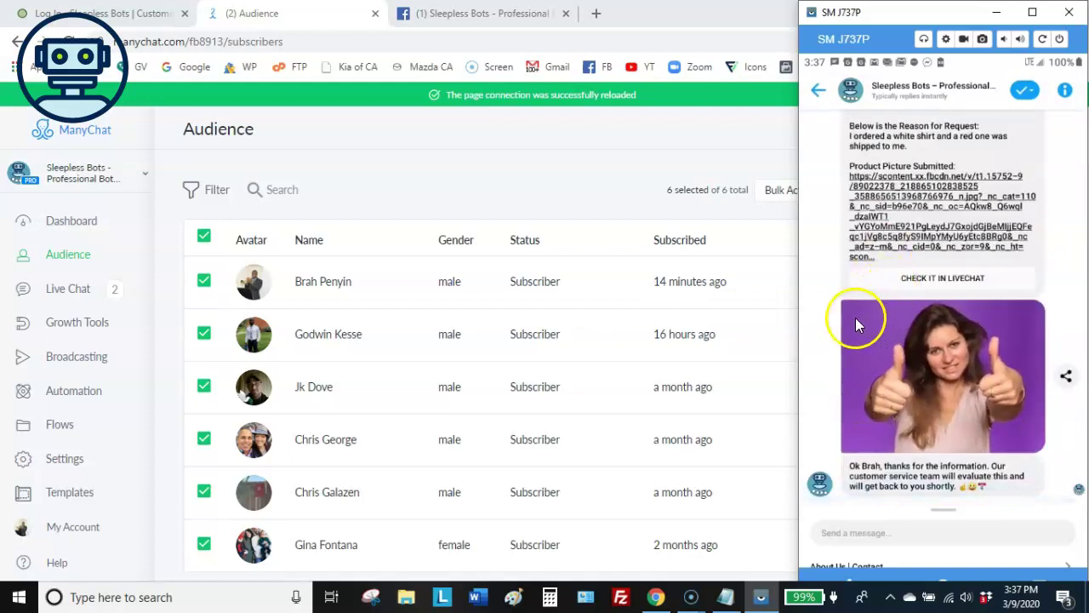
{"action": "scroll", "coordinate": [858, 320], "scroll_direction": "up", "scroll_amount": 2}
{"action": "scroll", "coordinate": [859, 320], "scroll_direction": "up", "scroll_amount": 5}
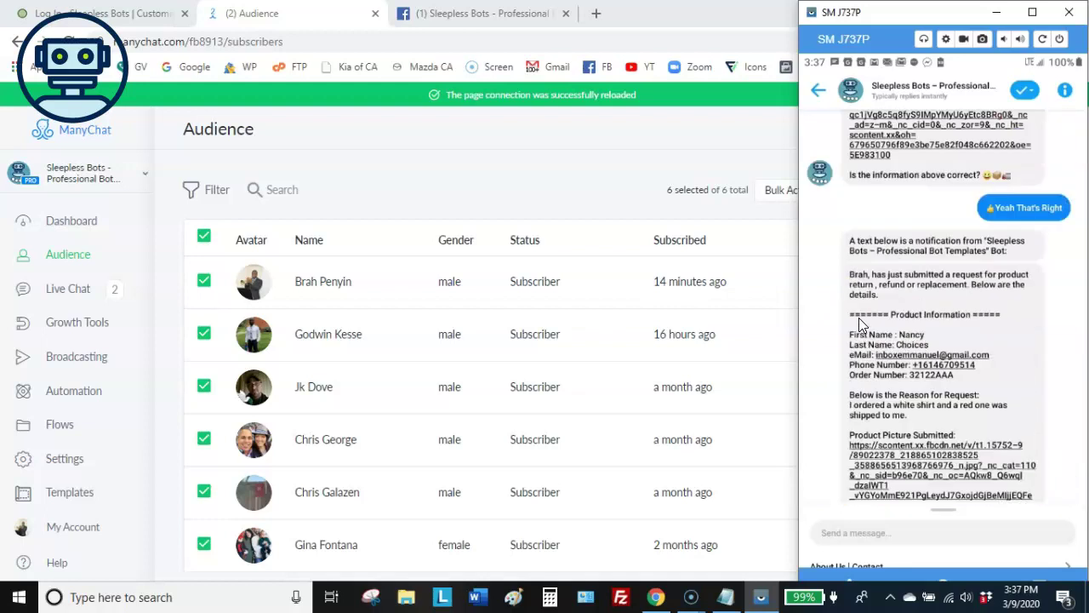
{"action": "scroll", "coordinate": [859, 317], "scroll_direction": "up", "scroll_amount": 5}
{"action": "scroll", "coordinate": [859, 320], "scroll_direction": "down", "scroll_amount": 6}
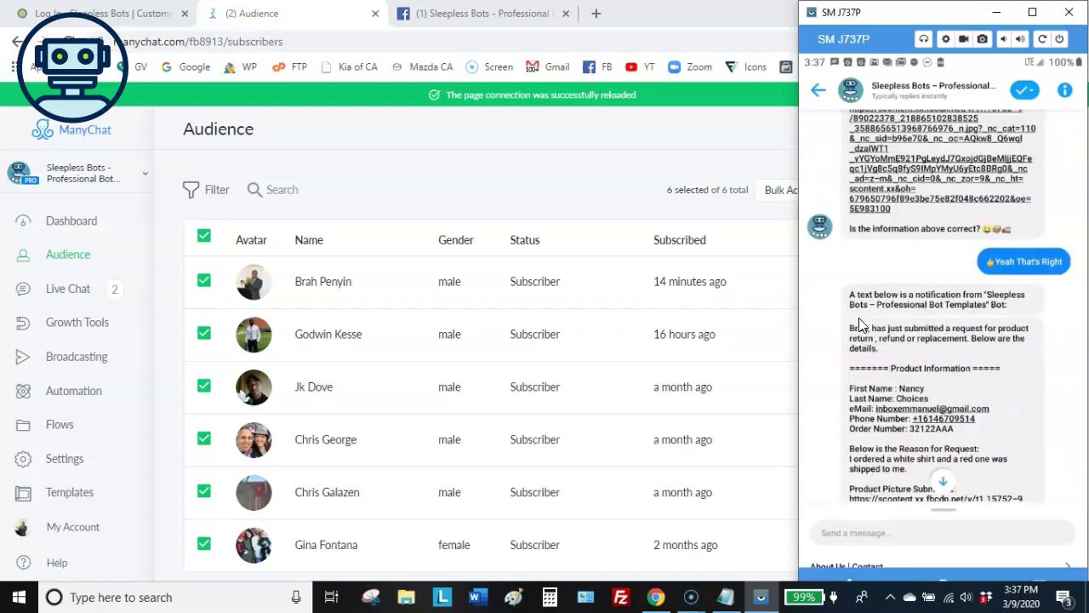
{"action": "scroll", "coordinate": [860, 324], "scroll_direction": "down", "scroll_amount": 5}
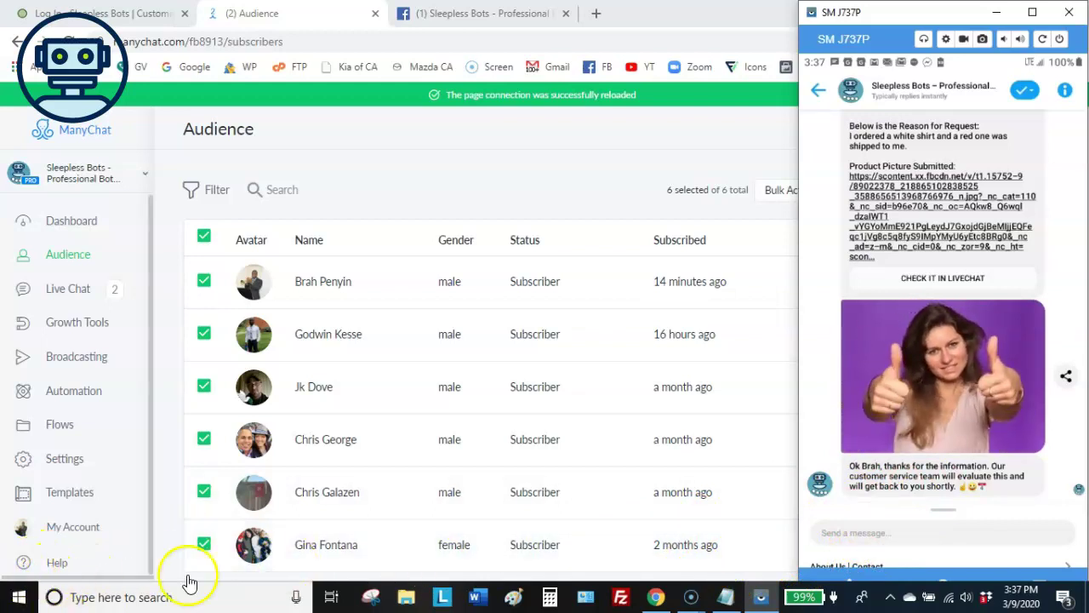
{"action": "scroll", "coordinate": [834, 425], "scroll_direction": "down", "scroll_amount": 2}
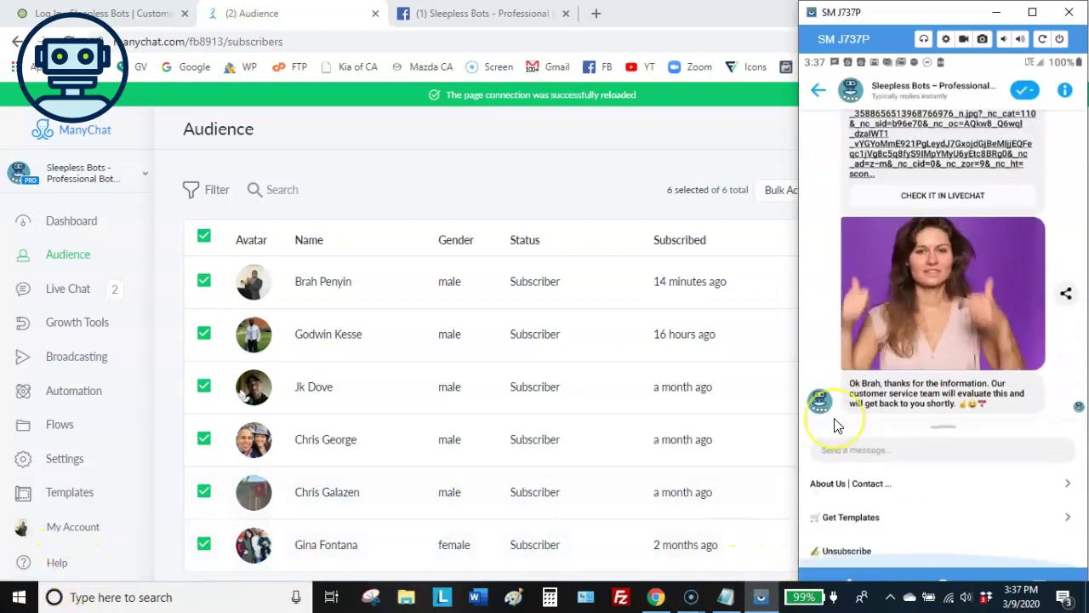